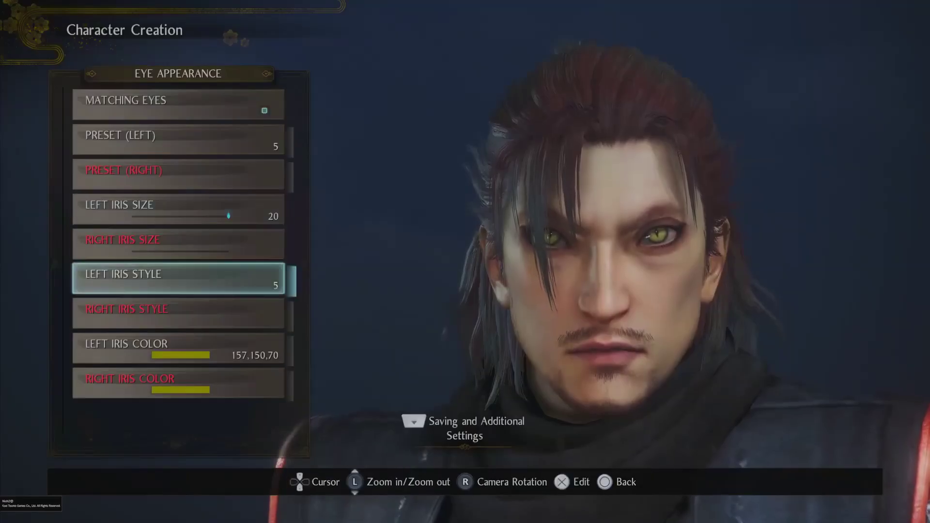
- Browse the iris styles, then advance the hairstyle from 02 to 05, a short tied-back cut
{"action": "key", "text": "Return"}
{"action": "key", "text": "Left"}
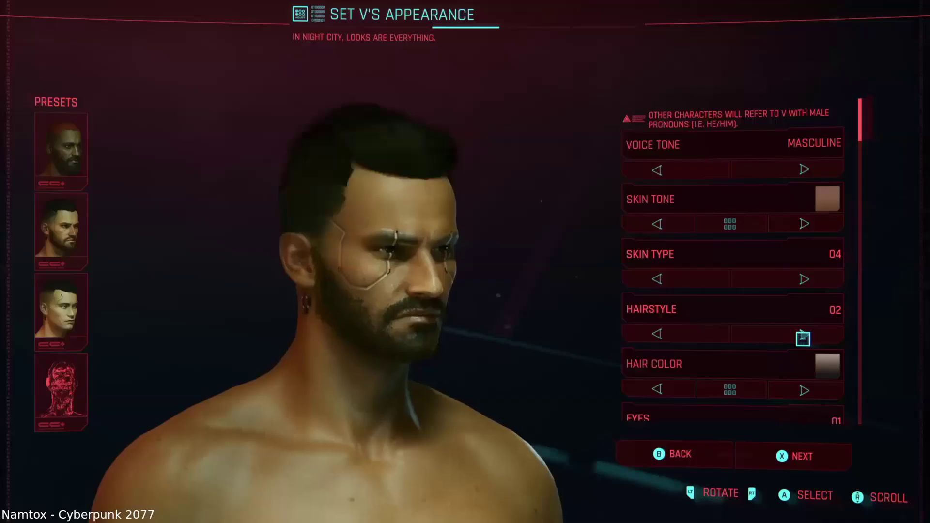
{"action": "left_click", "coordinate": [803, 339]}
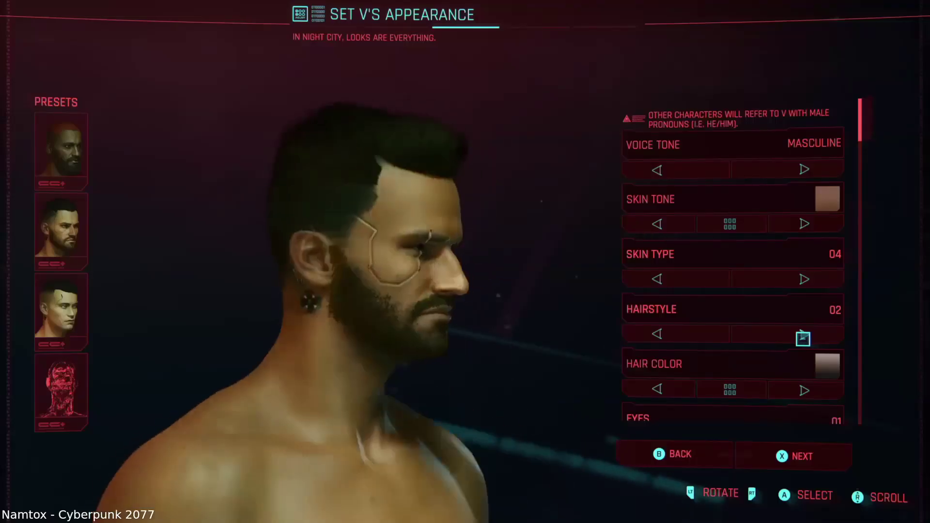
{"action": "left_click", "coordinate": [803, 338]}
{"action": "left_click", "coordinate": [803, 338]}
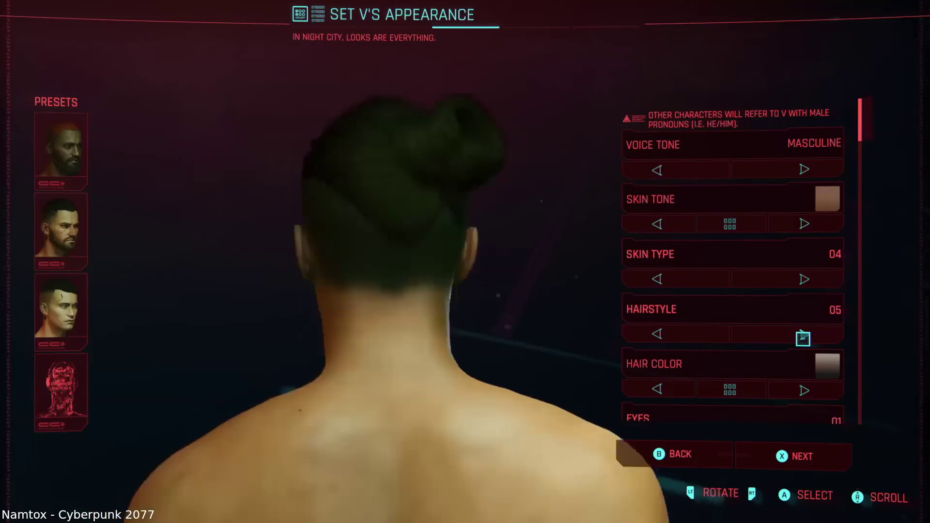
{"action": "left_click", "coordinate": [803, 339]}
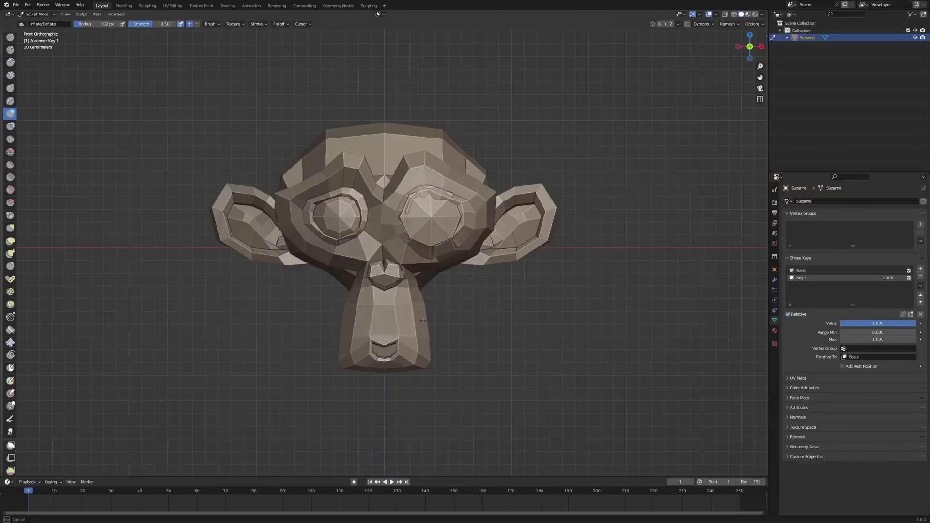
{"action": "middle_click_drag", "start_coordinate": [505, 366], "coordinate": [571, 349]}
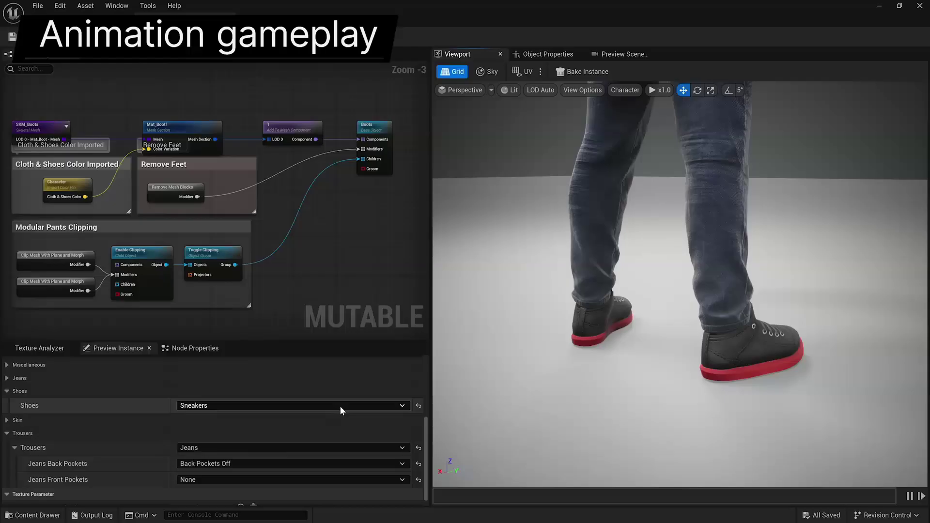
- Set the preview character's Shoes to Boots and choose a different weapon mesh
{"action": "left_click", "coordinate": [340, 407]}
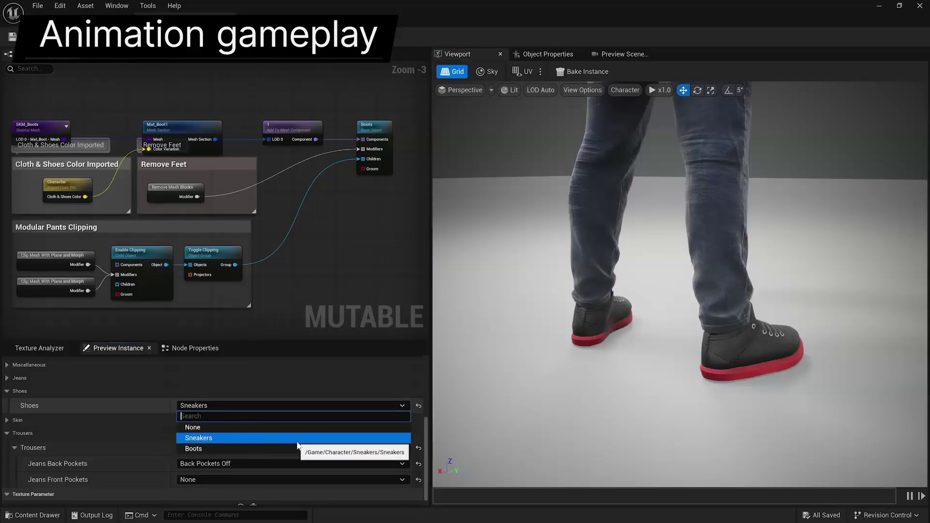
{"action": "left_click", "coordinate": [296, 449]}
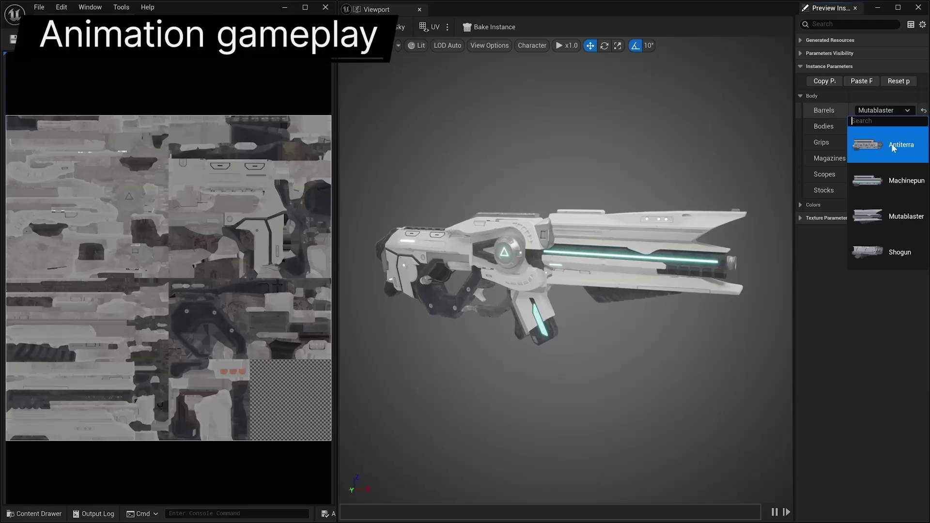
{"action": "left_click", "coordinate": [892, 144]}
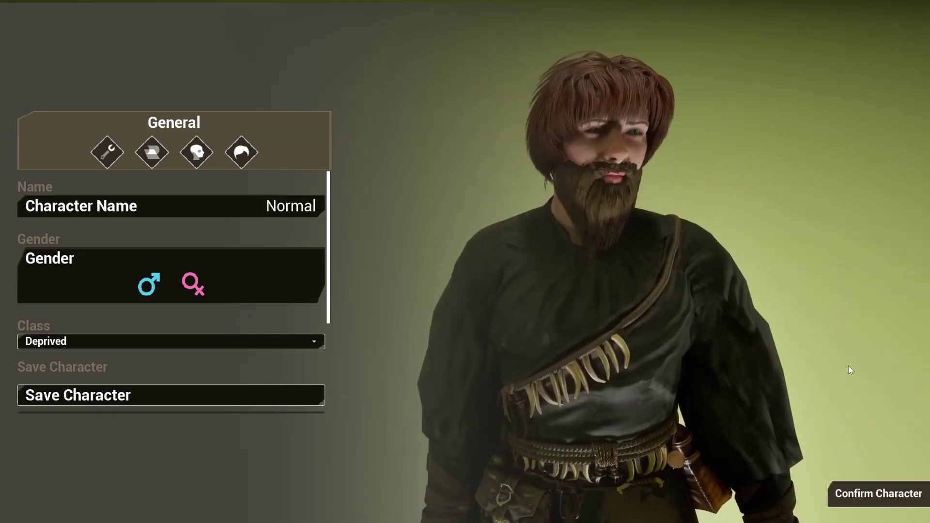
- Return to the Create Character menu and enter character customisation
{"action": "key", "text": "Escape"}
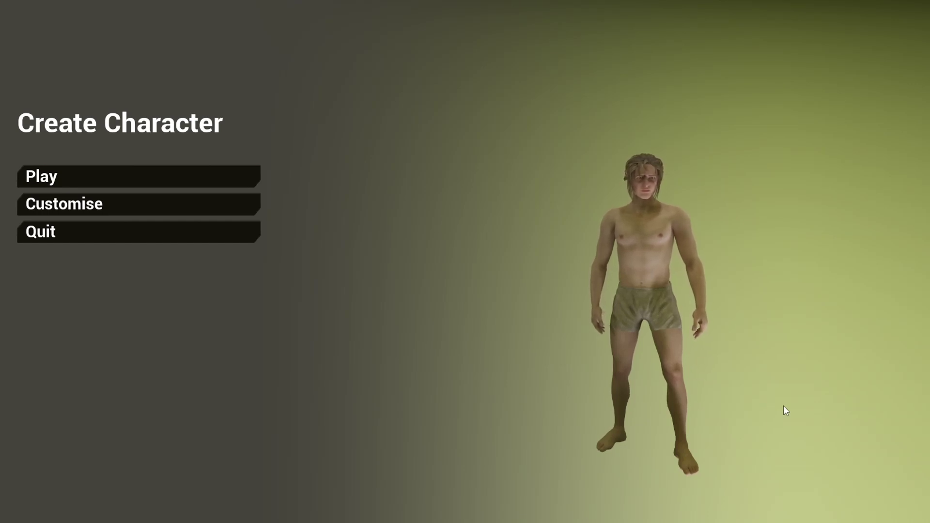
{"action": "left_click", "coordinate": [151, 210]}
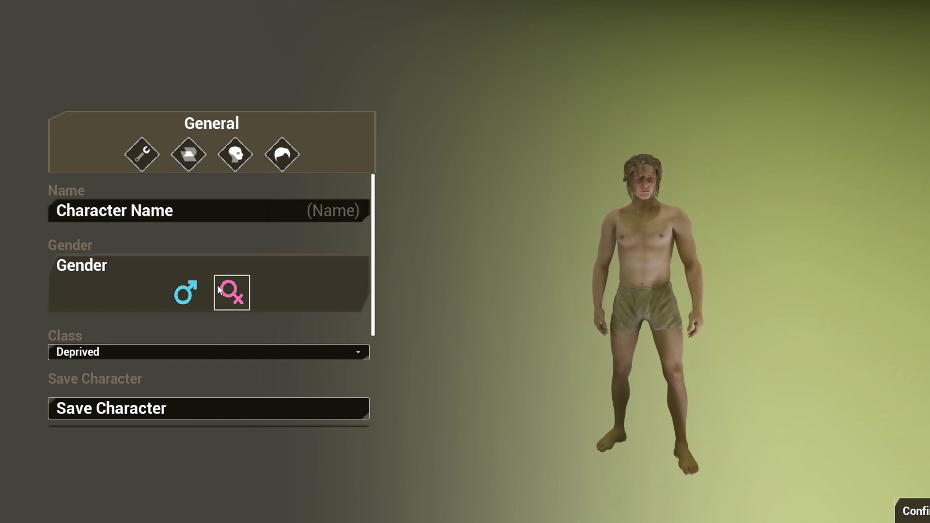
- Try the female body, revert to male, then set the class to Knight and then Wizard
{"action": "left_click", "coordinate": [239, 294]}
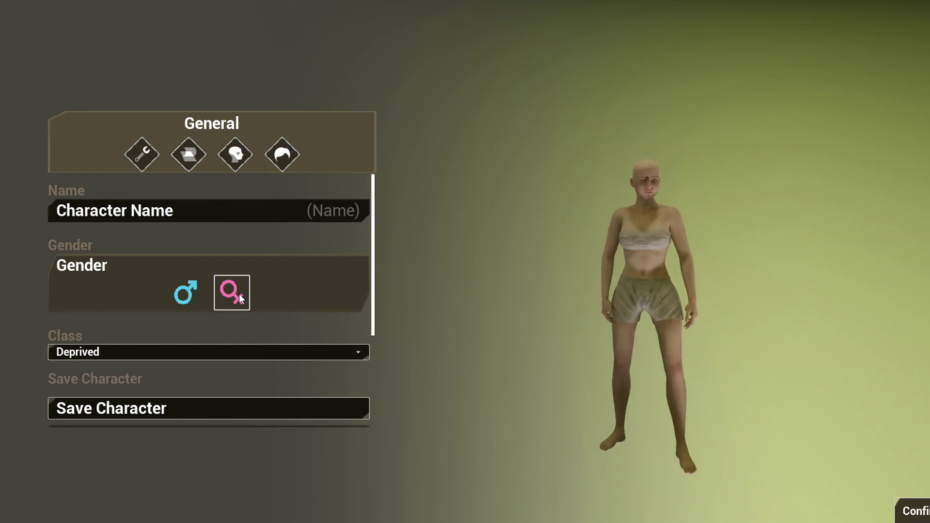
{"action": "left_click", "coordinate": [186, 293]}
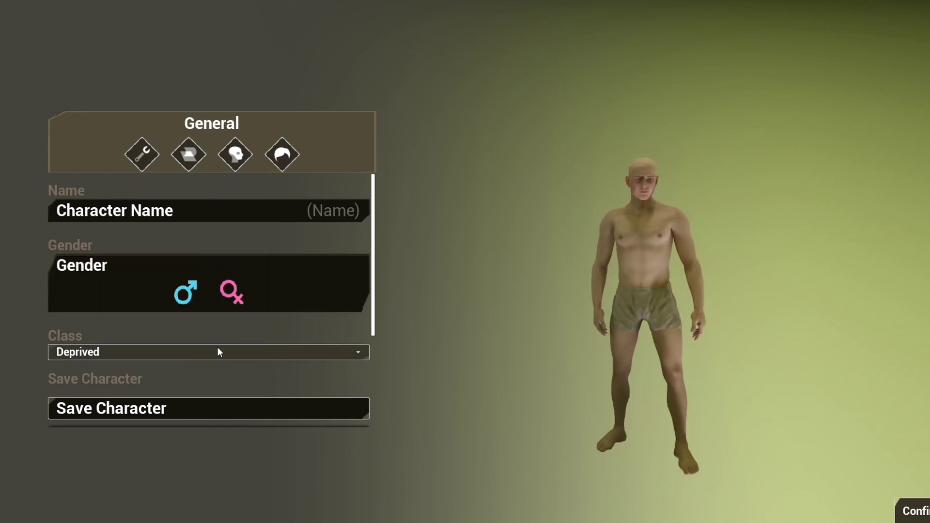
{"action": "left_click", "coordinate": [144, 353]}
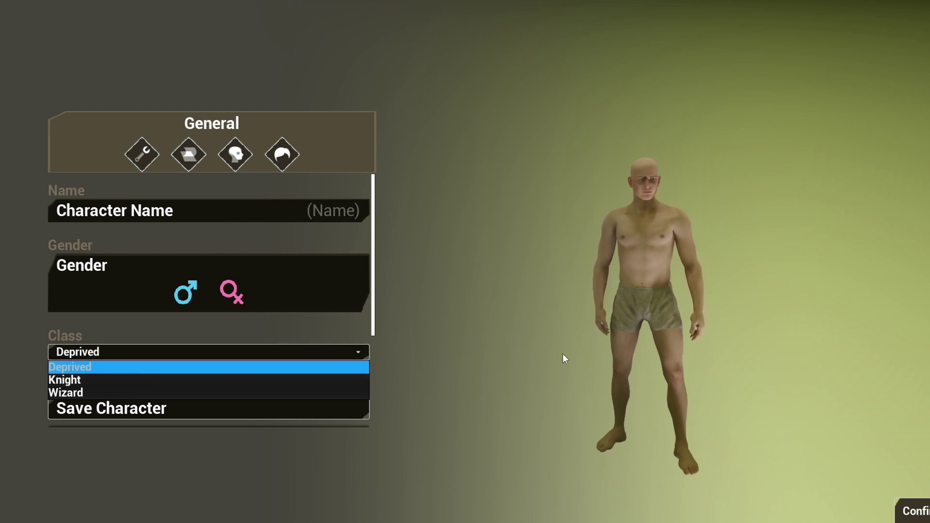
{"action": "left_click", "coordinate": [159, 381]}
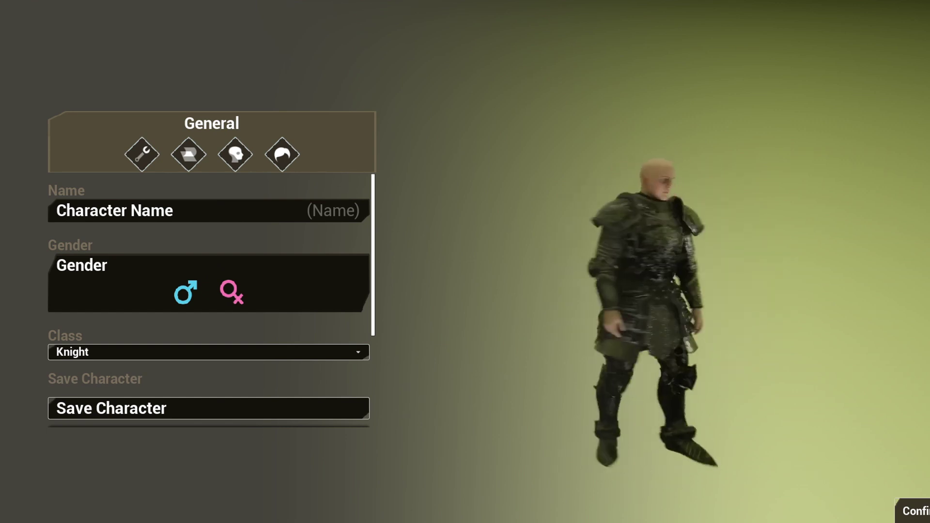
{"action": "left_click", "coordinate": [222, 352]}
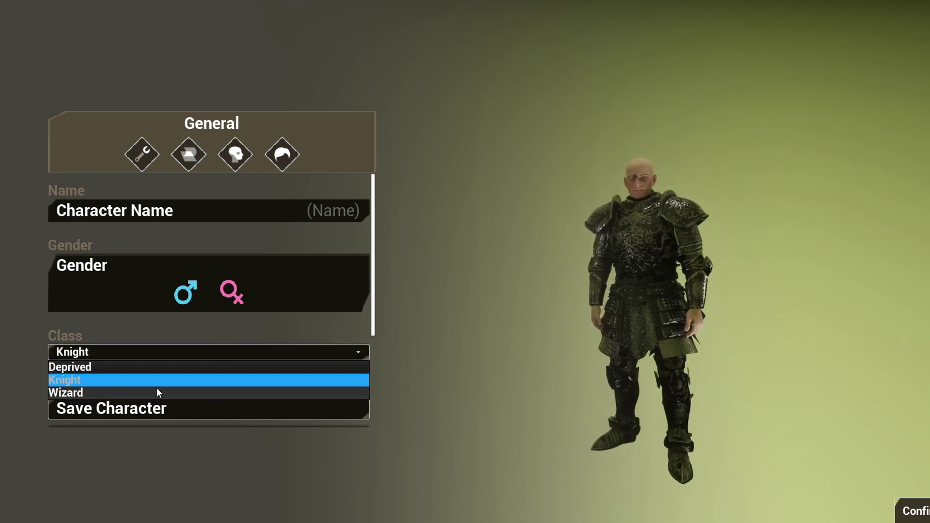
{"action": "left_click", "coordinate": [155, 393]}
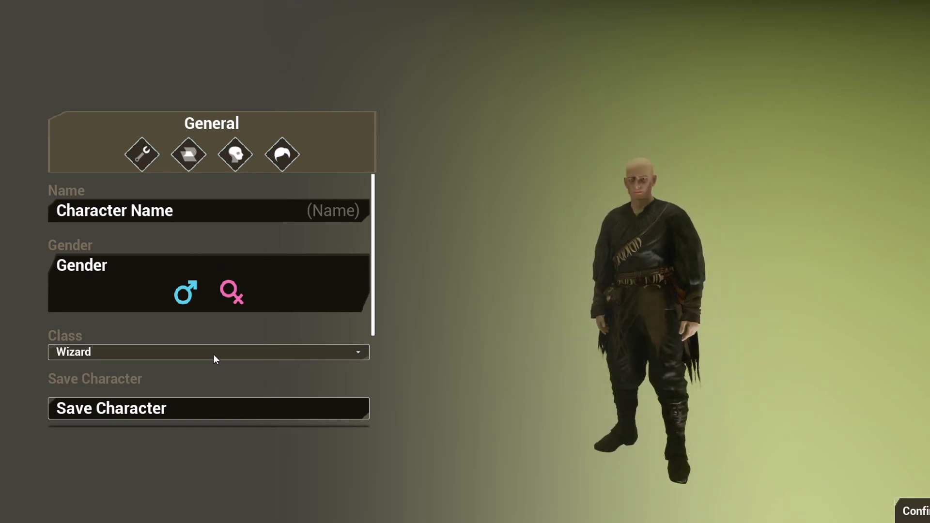
- Set the class back to Deprived and bring up the Build settings
{"action": "scroll", "coordinate": [202, 369], "scroll_direction": "down", "scroll_amount": 1}
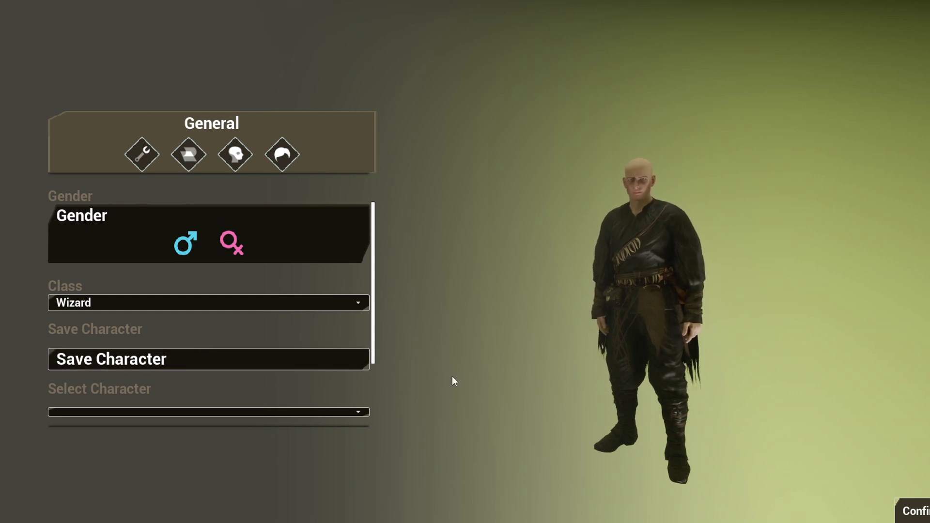
{"action": "scroll", "coordinate": [313, 365], "scroll_direction": "down", "scroll_amount": 1}
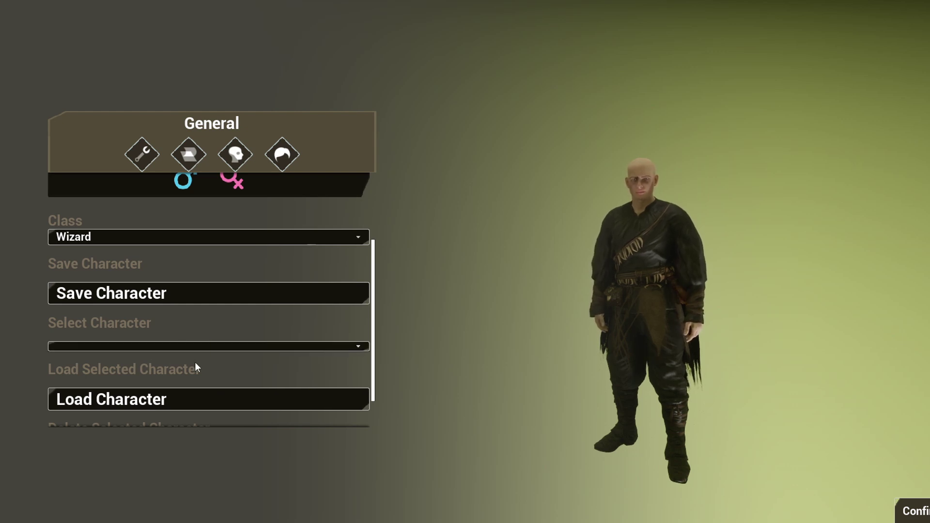
{"action": "scroll", "coordinate": [228, 363], "scroll_direction": "down", "scroll_amount": 1}
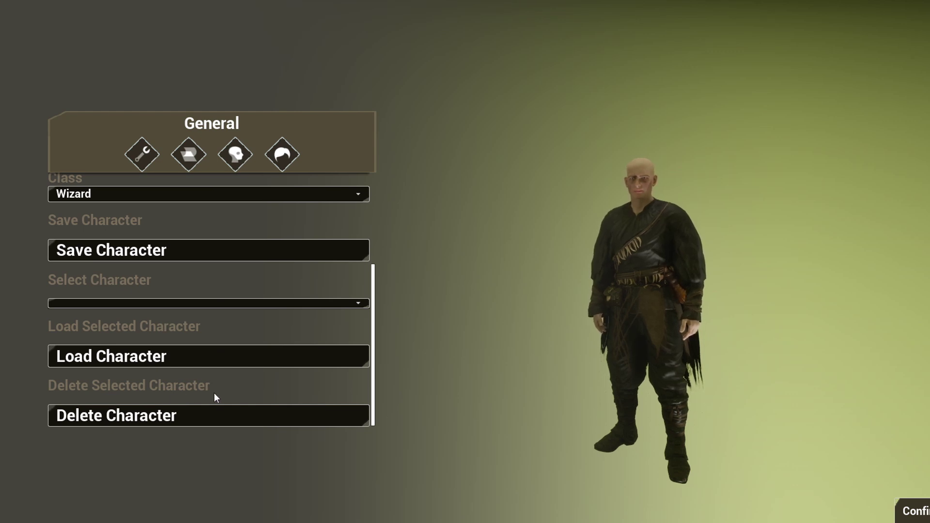
{"action": "scroll", "coordinate": [226, 337], "scroll_direction": "up", "scroll_amount": 3}
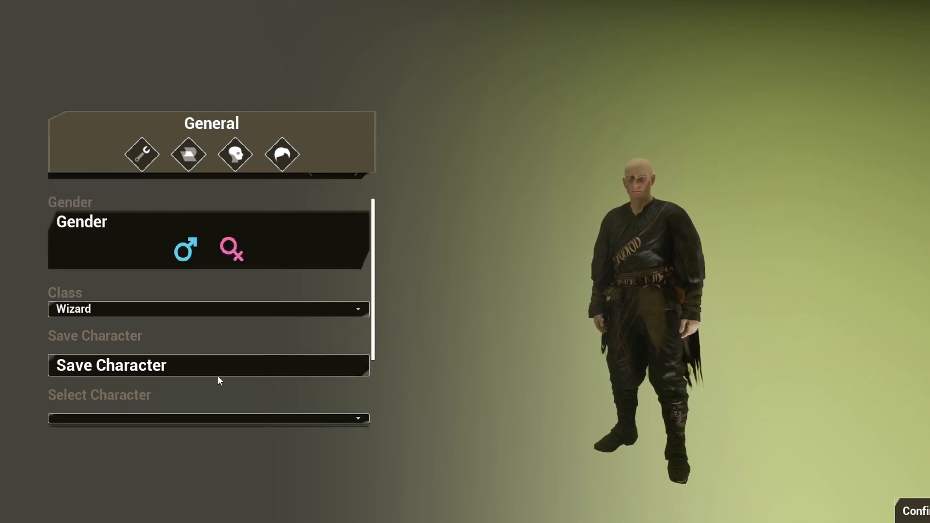
{"action": "scroll", "coordinate": [179, 350], "scroll_direction": "down", "scroll_amount": 1}
{"action": "left_click", "coordinate": [154, 278]}
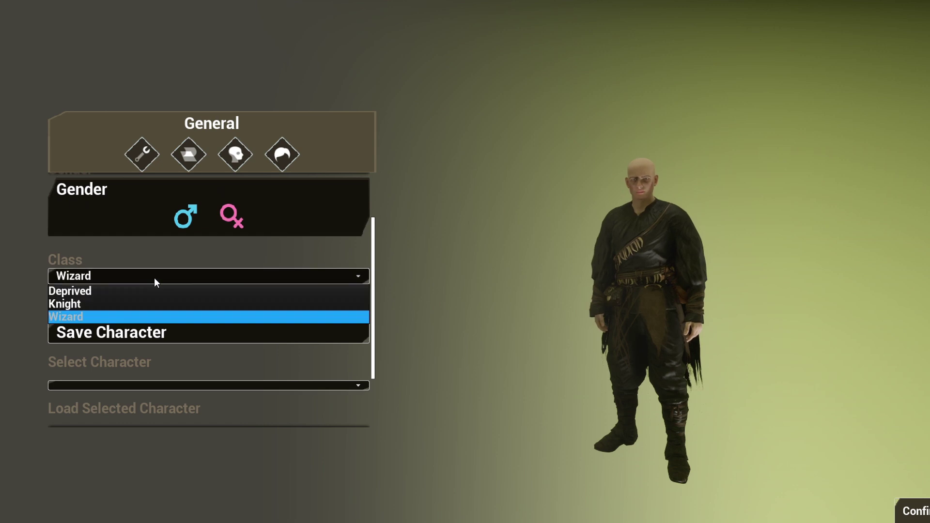
{"action": "left_click", "coordinate": [96, 293]}
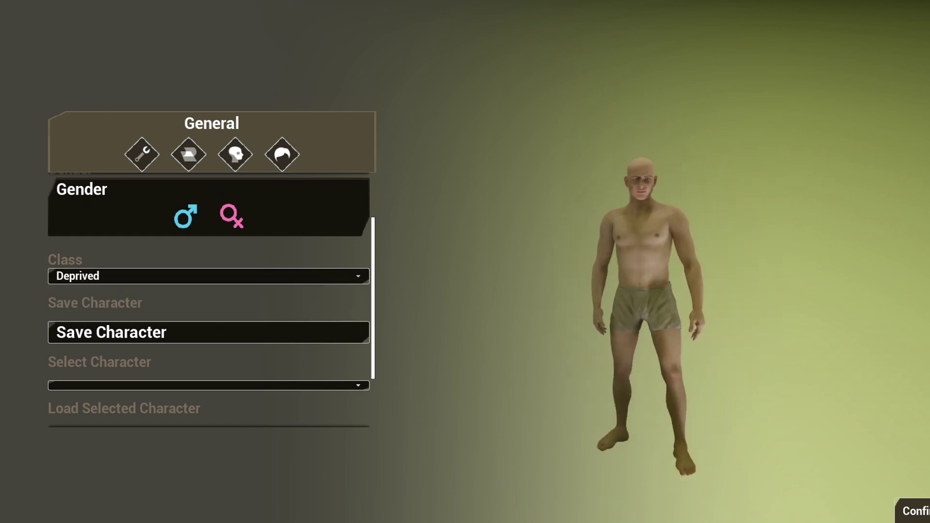
{"action": "left_click", "coordinate": [186, 157]}
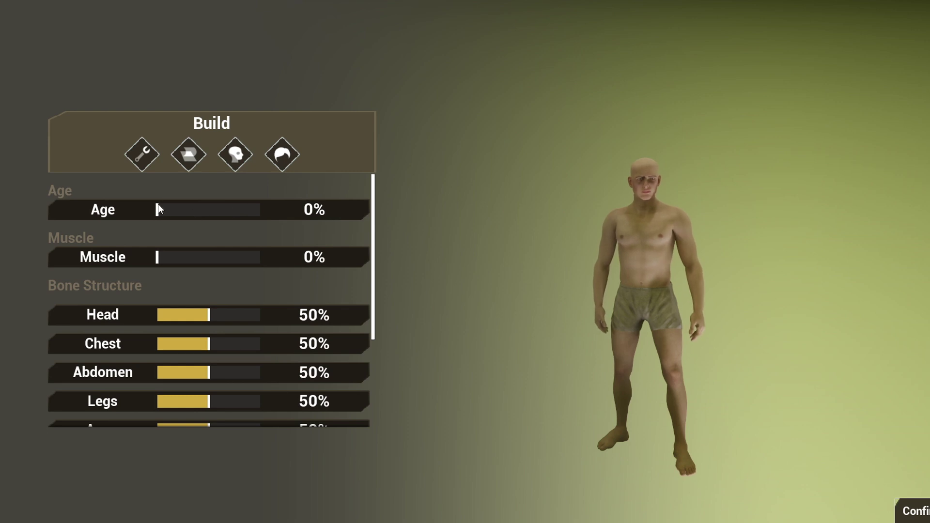
- Set Age and Muscle to 0% after trying both at 100%
{"action": "left_click_drag", "start_coordinate": [180, 217], "coordinate": [332, 208]}
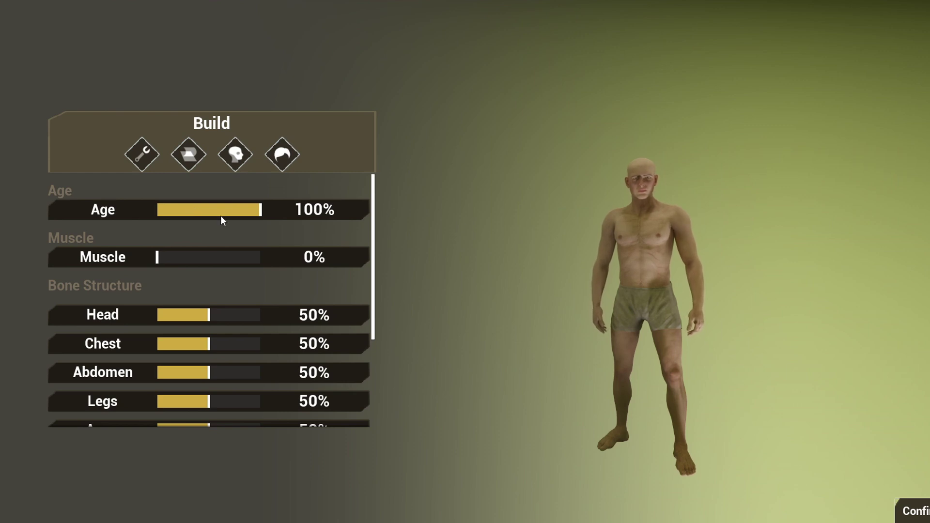
{"action": "left_click_drag", "start_coordinate": [221, 216], "coordinate": [155, 214]}
{"action": "left_click_drag", "start_coordinate": [165, 261], "coordinate": [297, 264]}
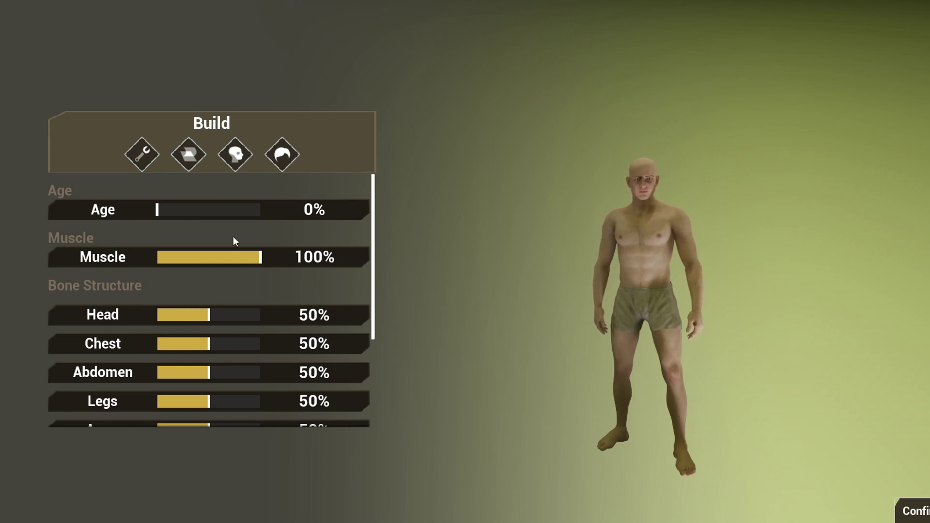
{"action": "left_click", "coordinate": [157, 257]}
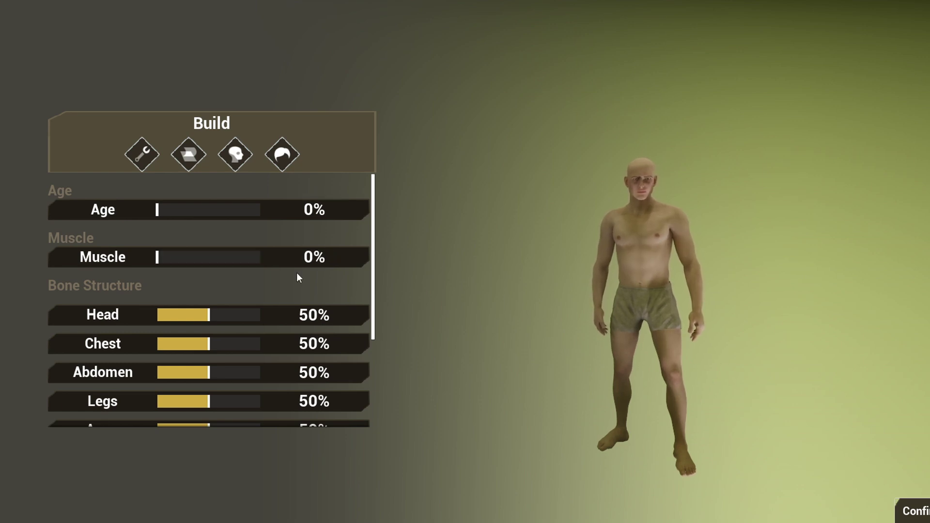
- Set Bone Structure to Head 98%, Legs 60%, Chest 54% and Abdomen 49%
{"action": "scroll", "coordinate": [280, 278], "scroll_direction": "down", "scroll_amount": 1}
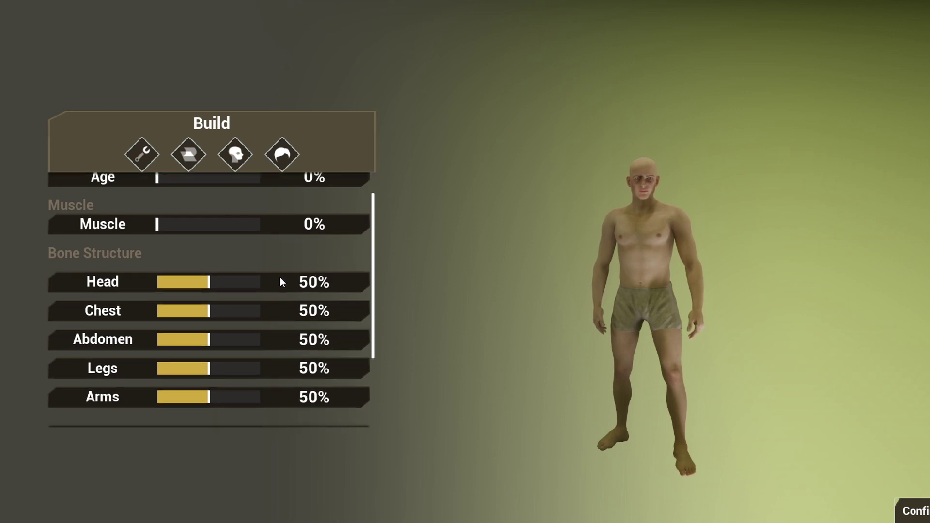
{"action": "left_click_drag", "start_coordinate": [200, 269], "coordinate": [380, 280]}
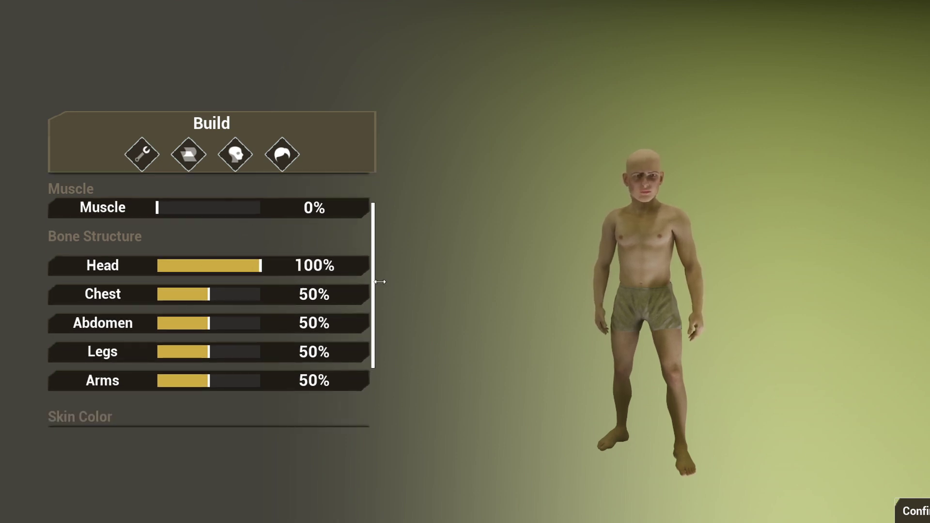
{"action": "left_click_drag", "start_coordinate": [380, 282], "coordinate": [291, 346]}
{"action": "mouse_move", "coordinate": [221, 355]}
{"action": "left_mouse_down"}
{"action": "mouse_move", "coordinate": [439, 352]}
{"action": "mouse_move", "coordinate": [38, 361]}
{"action": "mouse_move", "coordinate": [374, 361]}
{"action": "mouse_move", "coordinate": [197, 366]}
{"action": "mouse_move", "coordinate": [216, 372]}
{"action": "left_mouse_up"}
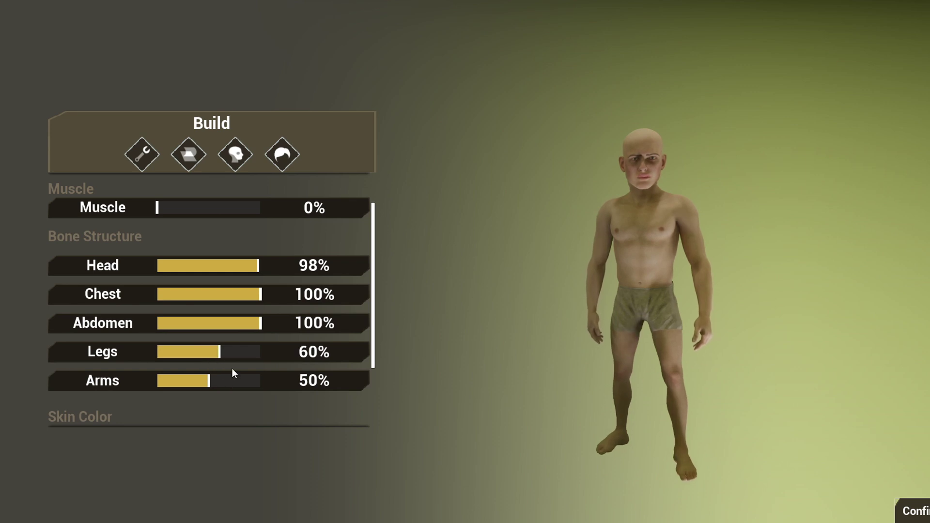
{"action": "left_click_drag", "start_coordinate": [231, 296], "coordinate": [206, 269]}
{"action": "scroll", "coordinate": [257, 333], "scroll_direction": "down", "scroll_amount": 3}
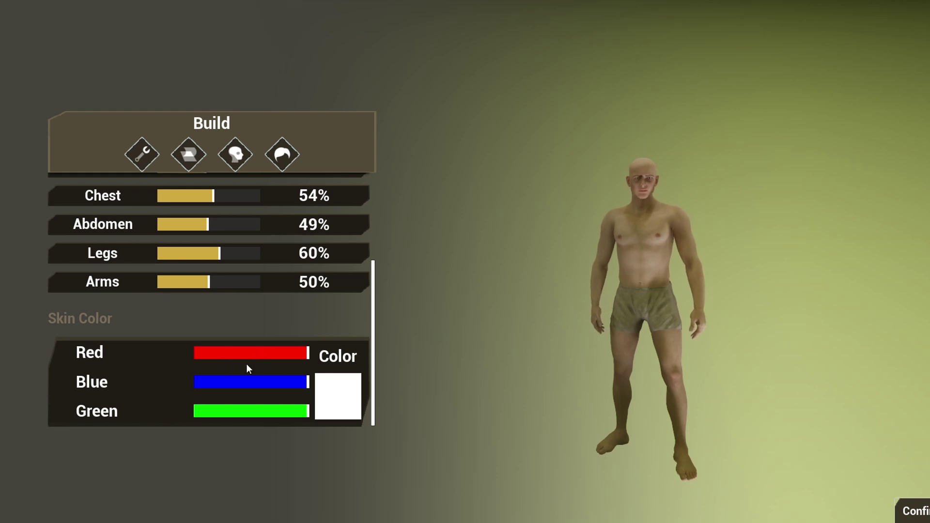
- Experiment with the Red, Green and Blue skin sliders, then restore full green for plain white skin
{"action": "left_click_drag", "start_coordinate": [283, 358], "coordinate": [219, 358]}
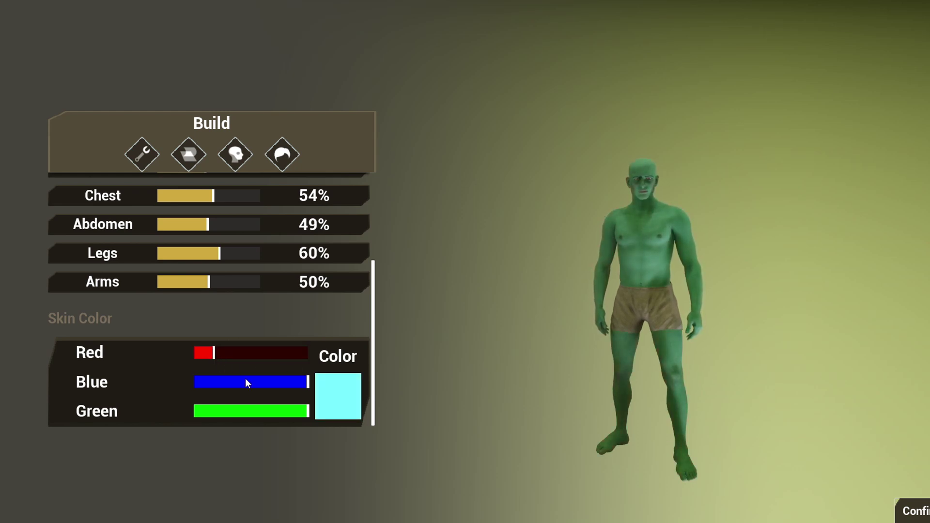
{"action": "left_click_drag", "start_coordinate": [293, 413], "coordinate": [243, 418]}
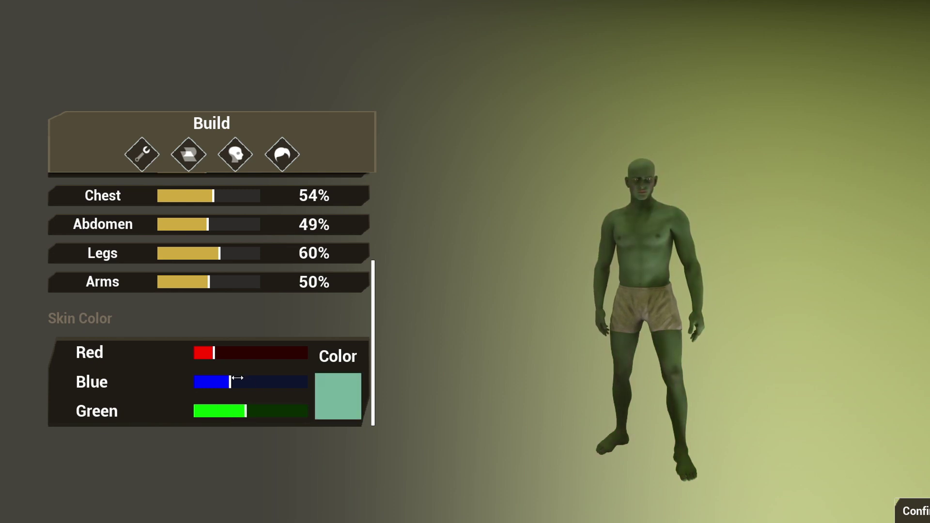
{"action": "left_click_drag", "start_coordinate": [238, 355], "coordinate": [309, 354]}
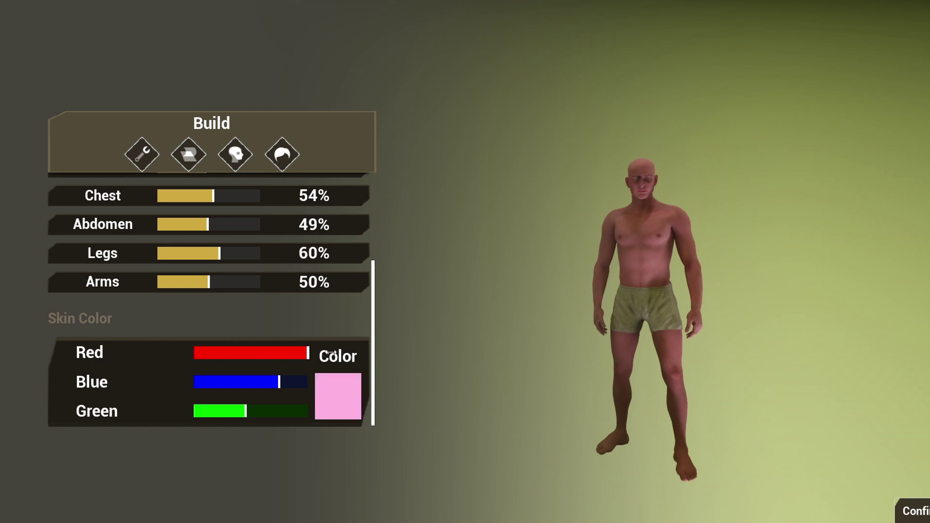
{"action": "left_click_drag", "start_coordinate": [255, 411], "coordinate": [373, 400]}
{"action": "left_click", "coordinate": [233, 162]}
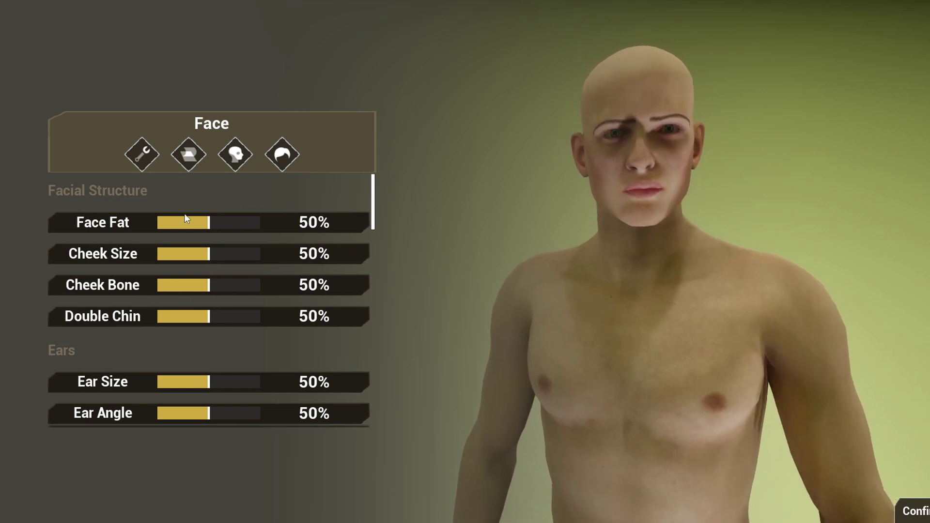
- Set Face Fat to 58% and Cheek Size to 63%, and adjust Cheek Bone
{"action": "left_click_drag", "start_coordinate": [209, 228], "coordinate": [134, 240]}
{"action": "left_click_drag", "start_coordinate": [62, 250], "coordinate": [320, 254]}
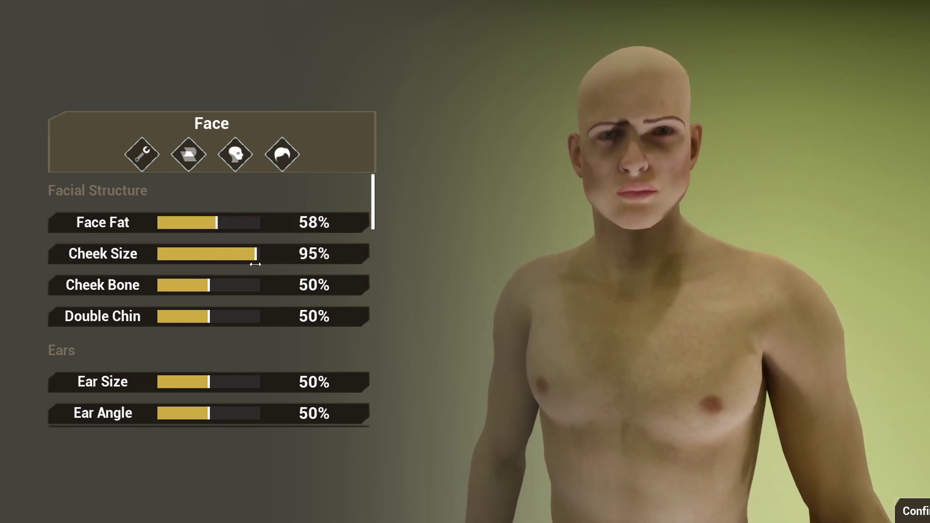
{"action": "left_click_drag", "start_coordinate": [256, 264], "coordinate": [223, 266]}
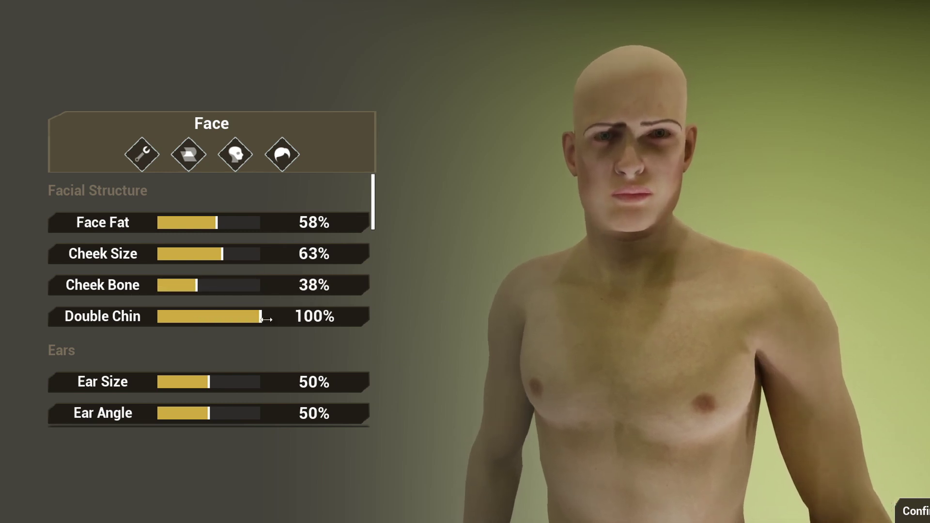
{"action": "scroll", "coordinate": [278, 343], "scroll_direction": "down", "scroll_amount": 2}
{"action": "left_click_drag", "start_coordinate": [245, 317], "coordinate": [259, 316]}
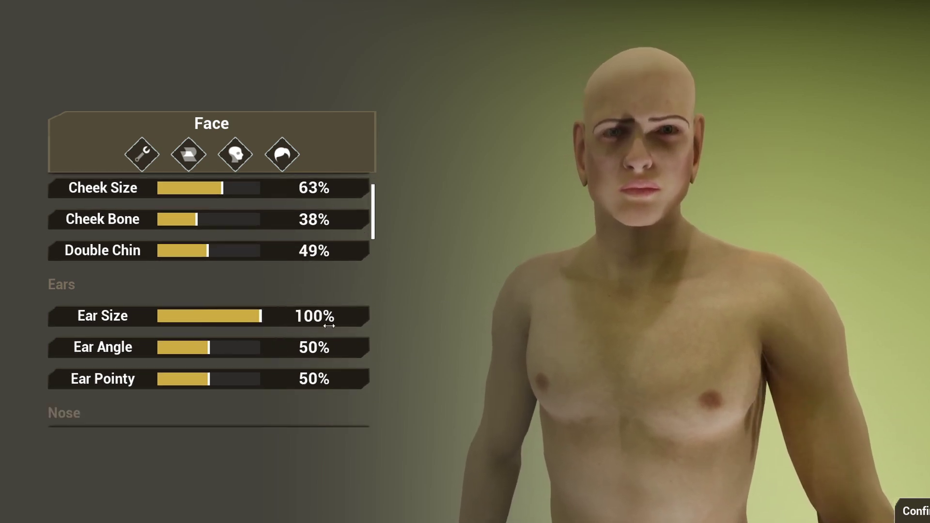
- Set Ear Angle 5%, pointy ears 67%, and the nose 66% wide and 63% long
{"action": "left_click_drag", "start_coordinate": [218, 348], "coordinate": [165, 350]}
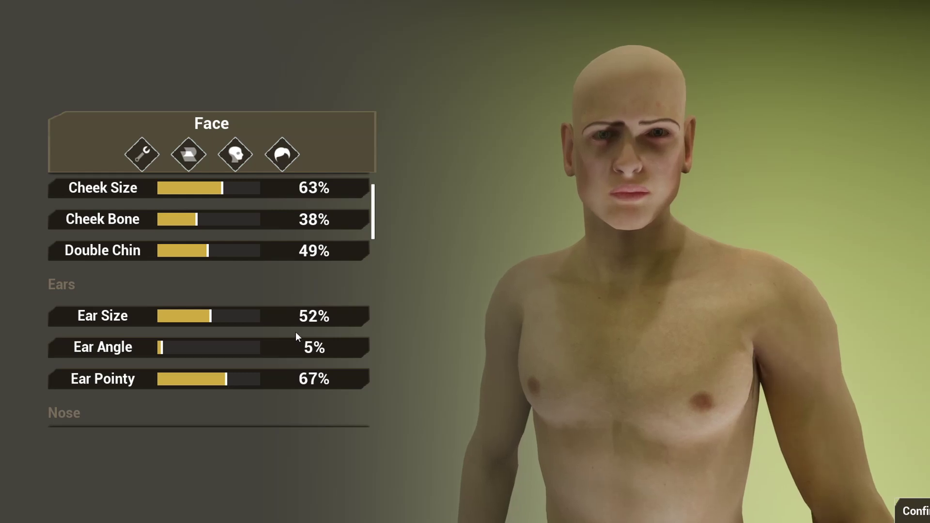
{"action": "scroll", "coordinate": [297, 335], "scroll_direction": "down", "scroll_amount": 4}
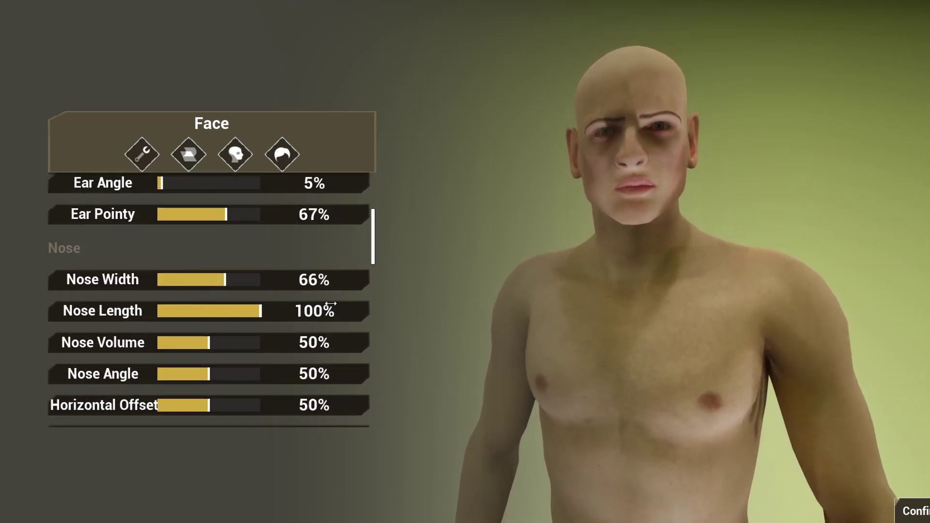
{"action": "left_click_drag", "start_coordinate": [173, 314], "coordinate": [222, 313]}
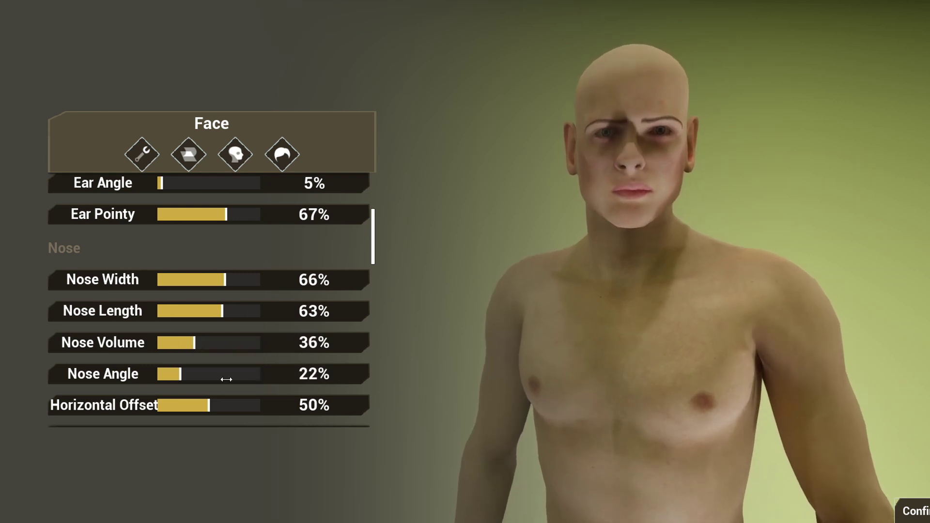
{"action": "scroll", "coordinate": [283, 330], "scroll_direction": "down", "scroll_amount": 5}
{"action": "left_click_drag", "start_coordinate": [241, 284], "coordinate": [257, 281]}
- Set Lip Size 32%, Top Lip 25%, Eye Size 96%, Eye Width 80% and Eye Brow Angle 100%
{"action": "scroll", "coordinate": [267, 318], "scroll_direction": "down", "scroll_amount": 3}
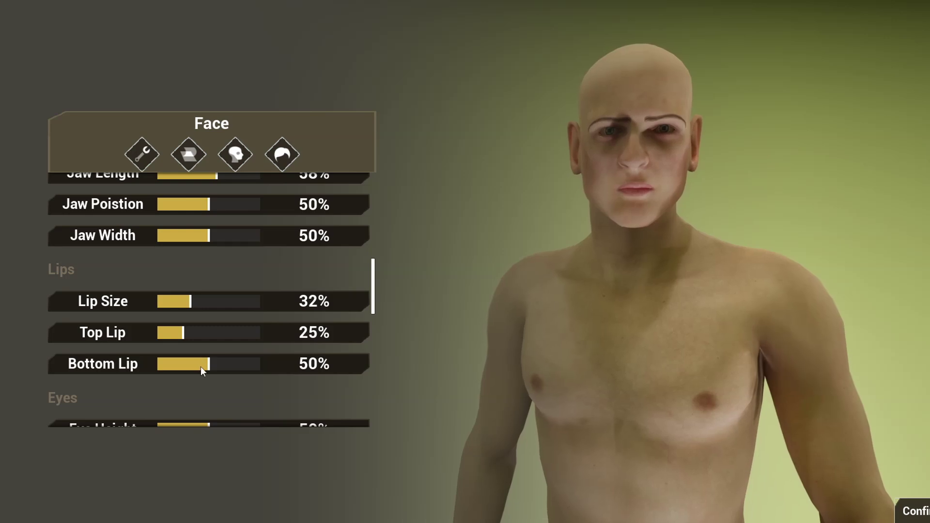
{"action": "scroll", "coordinate": [262, 340], "scroll_direction": "down", "scroll_amount": 3}
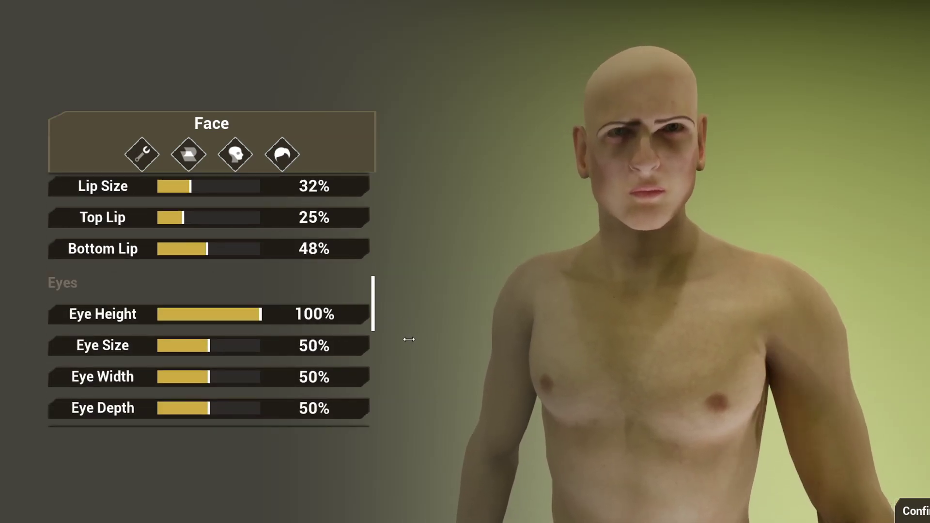
{"action": "left_click_drag", "start_coordinate": [226, 345], "coordinate": [257, 346]}
{"action": "left_click_drag", "start_coordinate": [219, 376], "coordinate": [240, 383]}
{"action": "left_click_drag", "start_coordinate": [254, 315], "coordinate": [192, 316]}
{"action": "scroll", "coordinate": [241, 377], "scroll_direction": "down", "scroll_amount": 3}
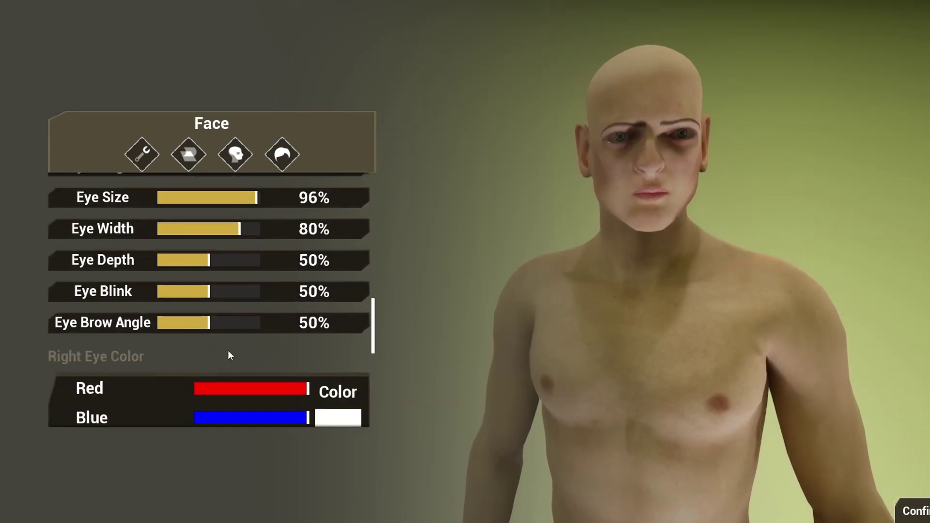
{"action": "left_click_drag", "start_coordinate": [213, 324], "coordinate": [433, 344]}
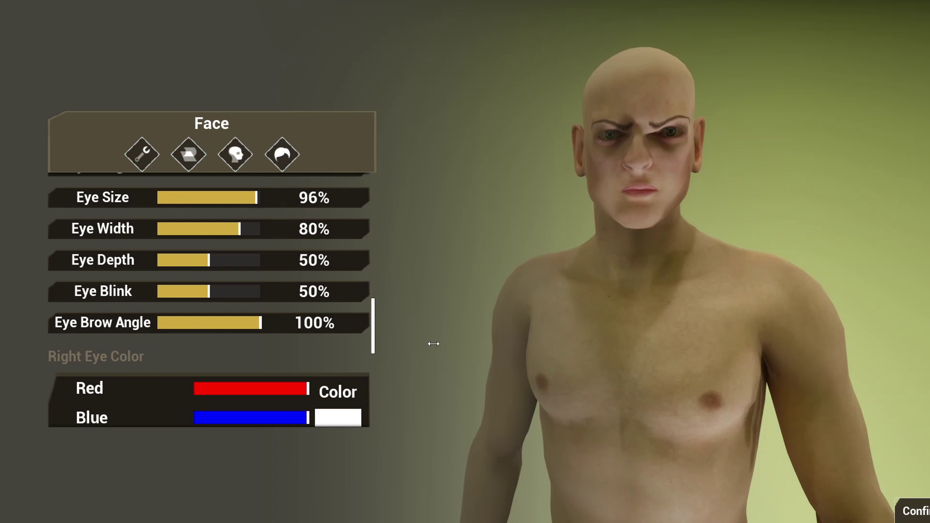
{"action": "scroll", "coordinate": [291, 354], "scroll_direction": "down", "scroll_amount": 1}
- Make the right eye colour pure red and raise Eye Brightness from 17% to 100%
{"action": "left_click_drag", "start_coordinate": [290, 341], "coordinate": [17, 343]}
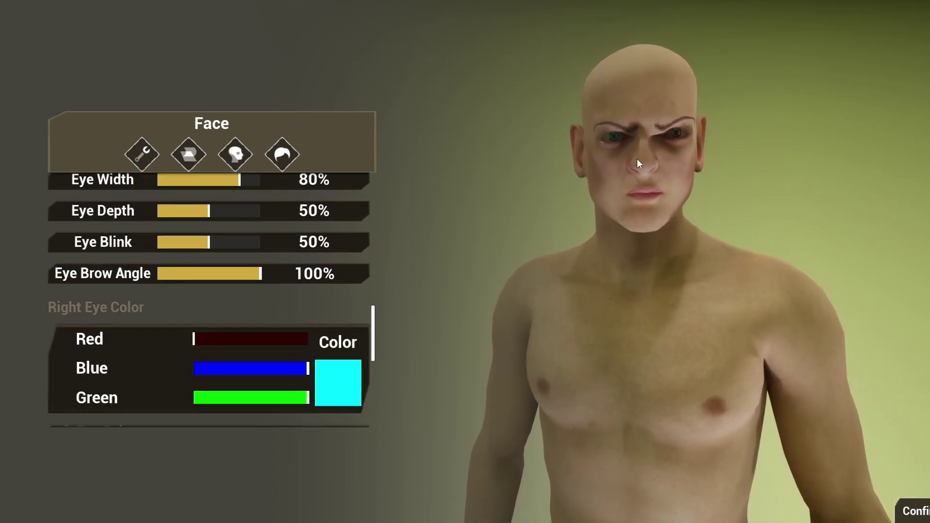
{"action": "left_click_drag", "start_coordinate": [276, 369], "coordinate": [135, 368]}
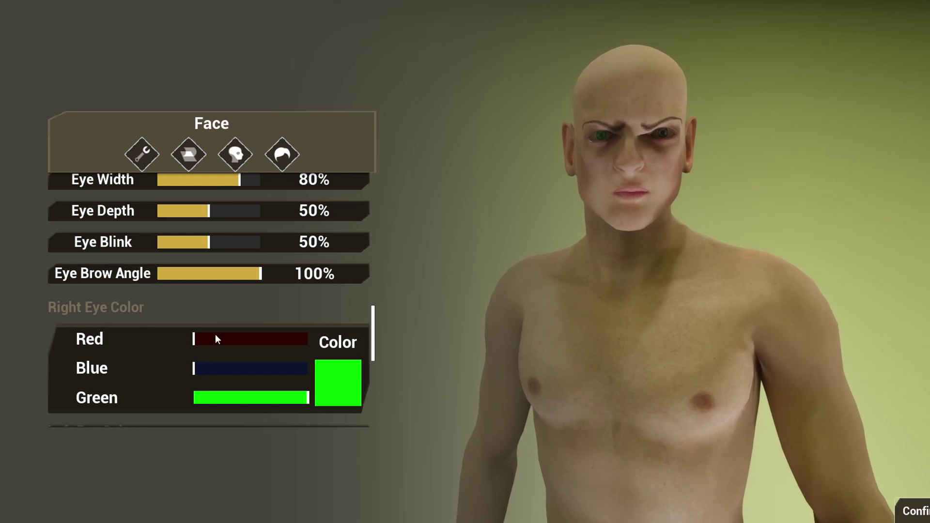
{"action": "left_click_drag", "start_coordinate": [216, 336], "coordinate": [565, 339]}
{"action": "left_click_drag", "start_coordinate": [280, 398], "coordinate": [160, 399]}
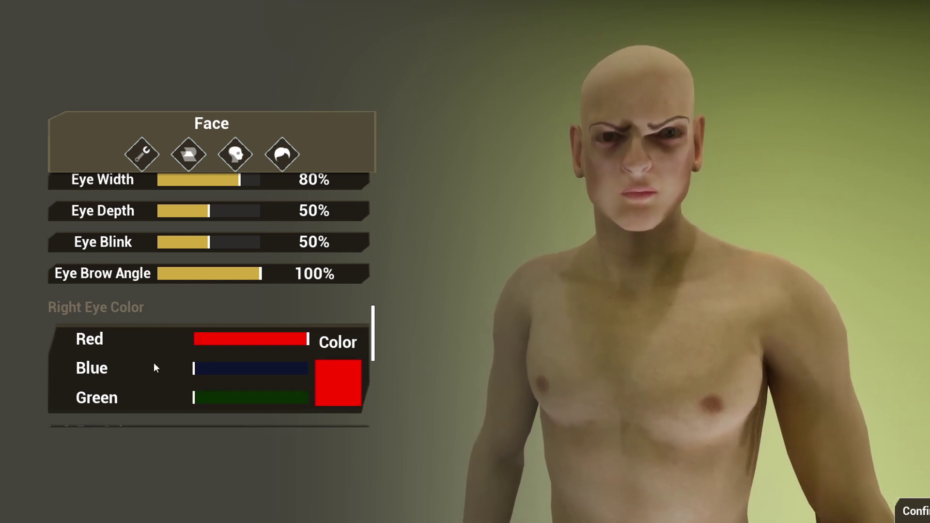
{"action": "scroll", "coordinate": [205, 343], "scroll_direction": "down", "scroll_amount": 4}
{"action": "scroll", "coordinate": [224, 328], "scroll_direction": "down", "scroll_amount": 1}
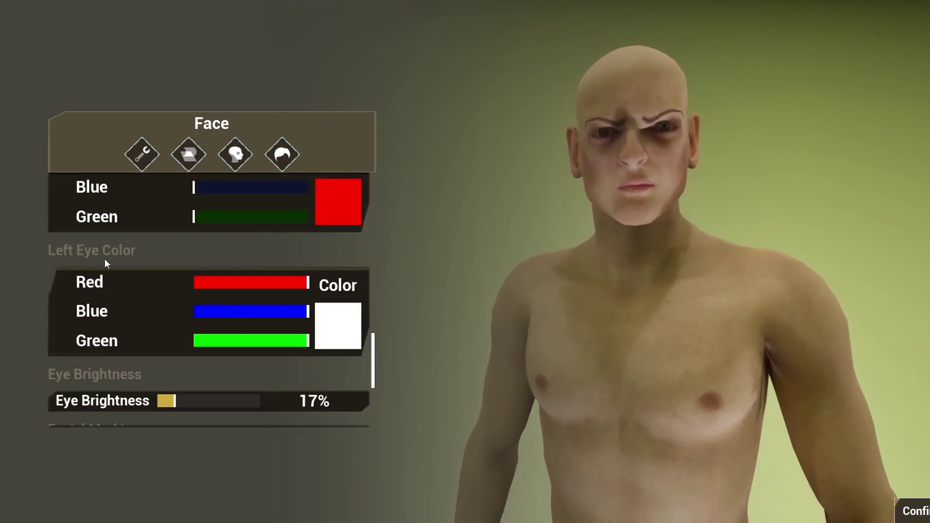
{"action": "left_click_drag", "start_coordinate": [175, 402], "coordinate": [299, 411]}
{"action": "scroll", "coordinate": [190, 358], "scroll_direction": "down", "scroll_amount": 4}
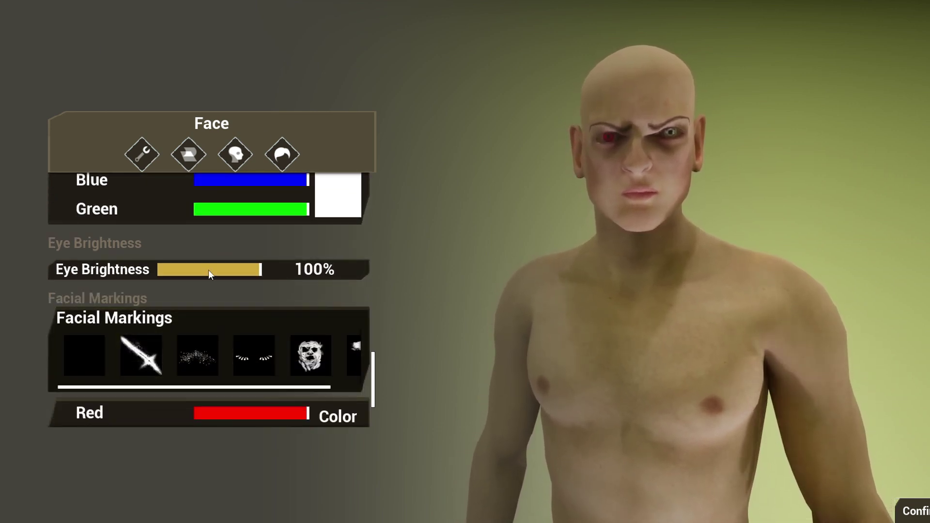
- Add a facial marking and make its colour fully red by setting Blue and Green to 0
{"action": "left_click", "coordinate": [148, 360]}
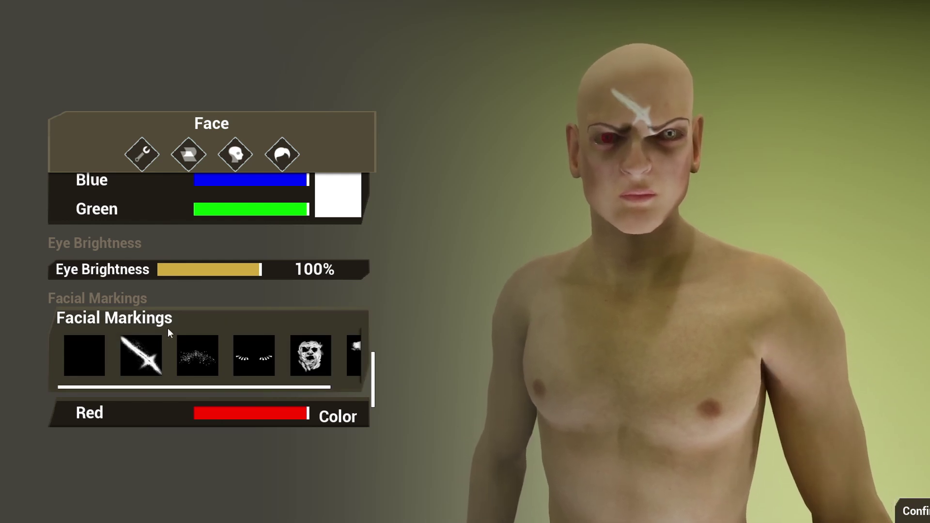
{"action": "scroll", "coordinate": [280, 366], "scroll_direction": "down", "scroll_amount": 1}
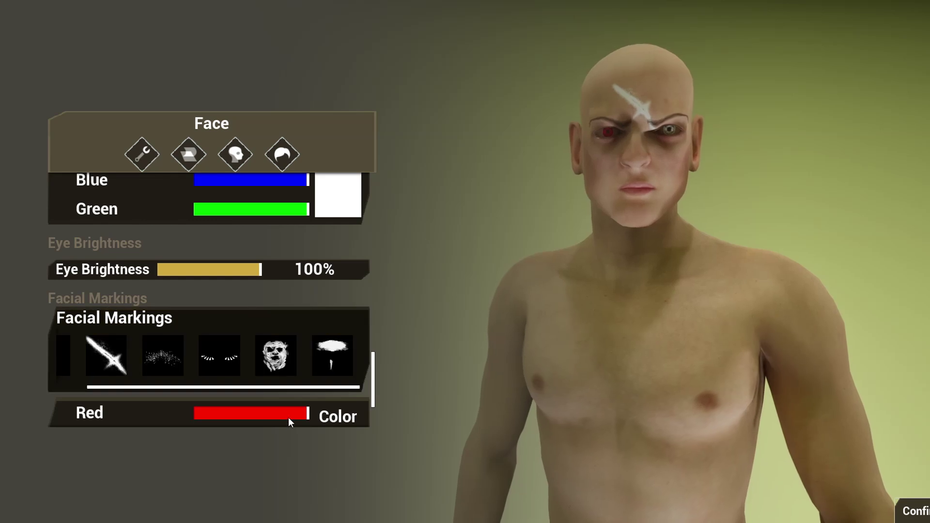
{"action": "scroll", "coordinate": [289, 417], "scroll_direction": "down", "scroll_amount": 1}
{"action": "scroll", "coordinate": [298, 405], "scroll_direction": "down", "scroll_amount": 3}
{"action": "left_click_drag", "start_coordinate": [291, 377], "coordinate": [163, 392]}
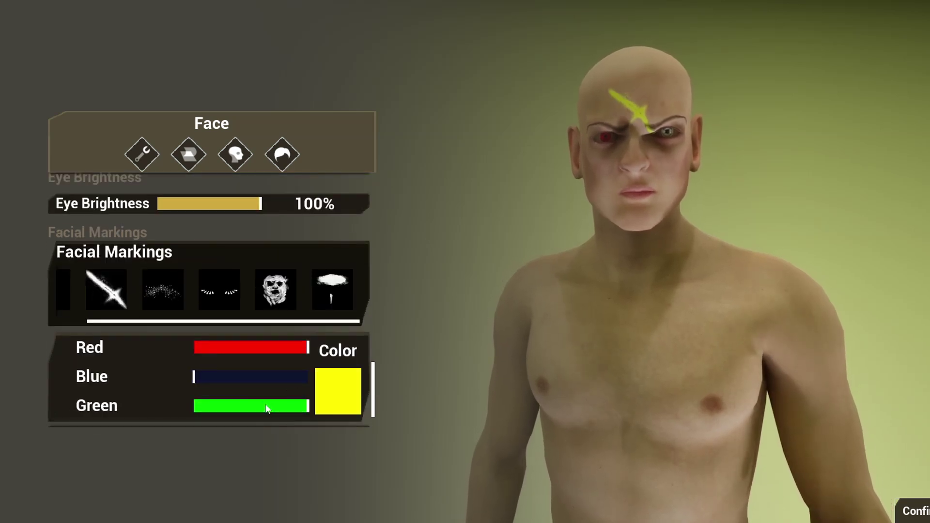
{"action": "left_click_drag", "start_coordinate": [267, 408], "coordinate": [60, 417]}
- Shift the facial marking sideways across the head with the offset slider
{"action": "scroll", "coordinate": [277, 351], "scroll_direction": "down", "scroll_amount": 3}
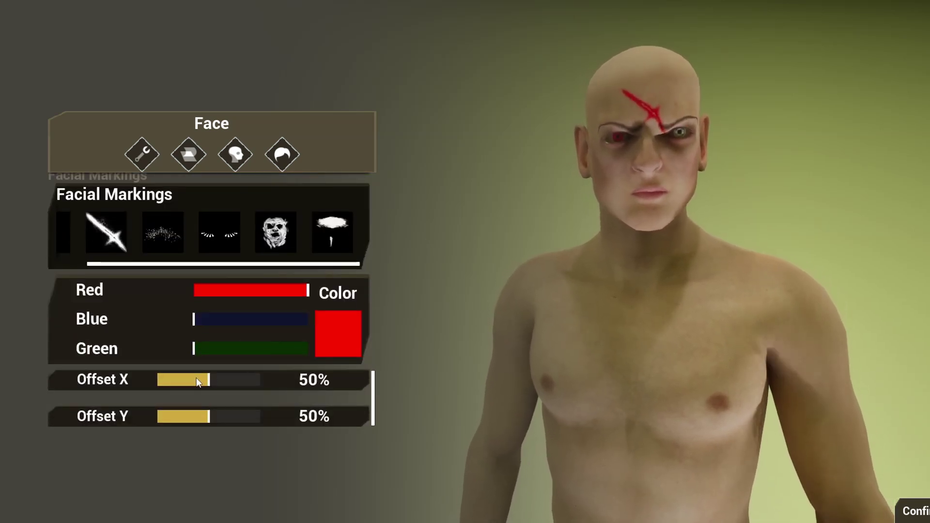
{"action": "left_click_drag", "start_coordinate": [303, 393], "coordinate": [163, 388]}
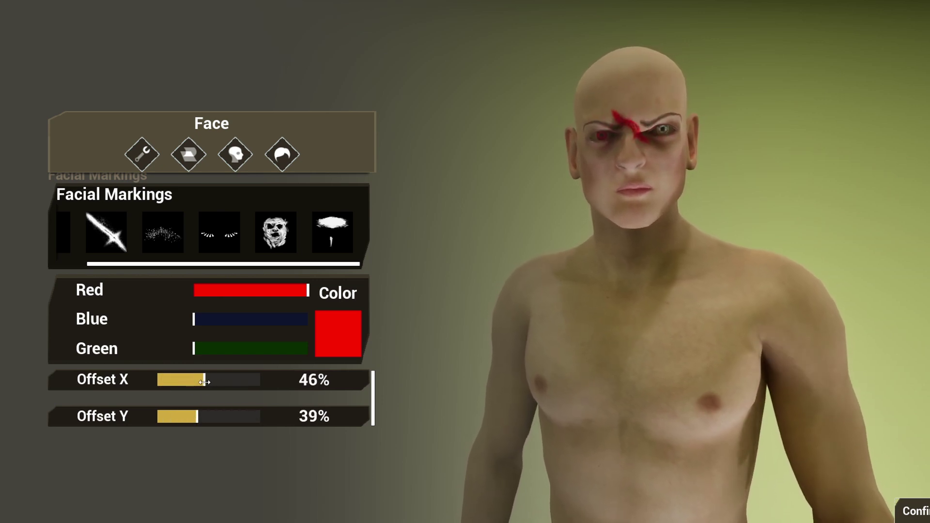
{"action": "left_click_drag", "start_coordinate": [191, 382], "coordinate": [206, 382]}
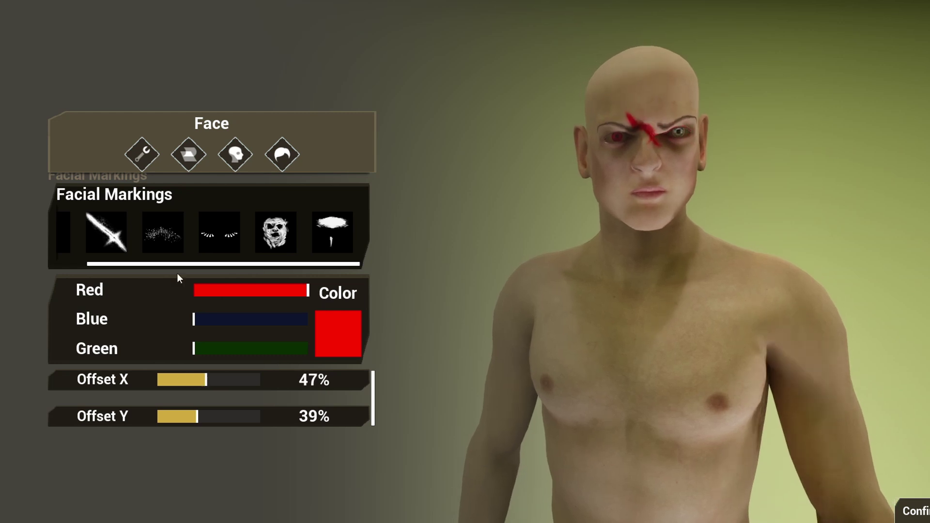
- Try splatter and full-face mask markings, then choose the forehead band with chin stripe at Offset X 51%
{"action": "left_click", "coordinate": [161, 237]}
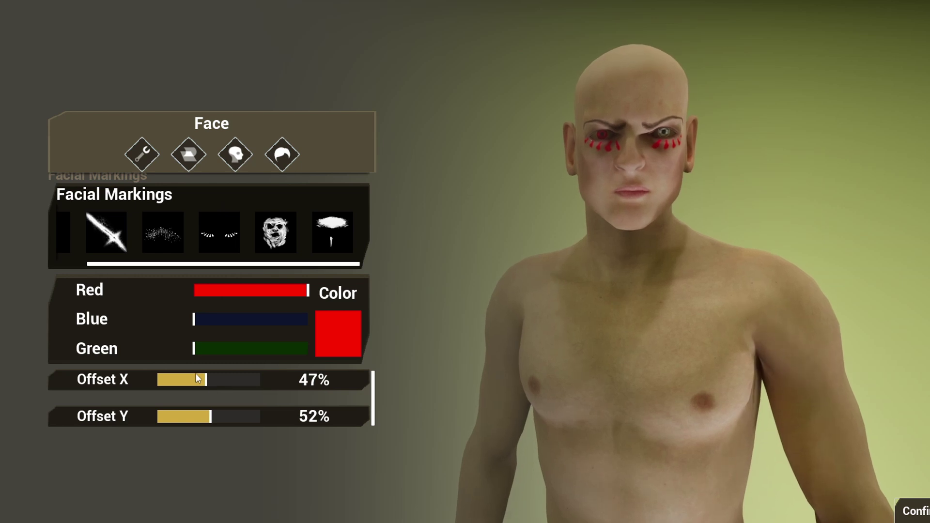
{"action": "left_click", "coordinate": [266, 240]}
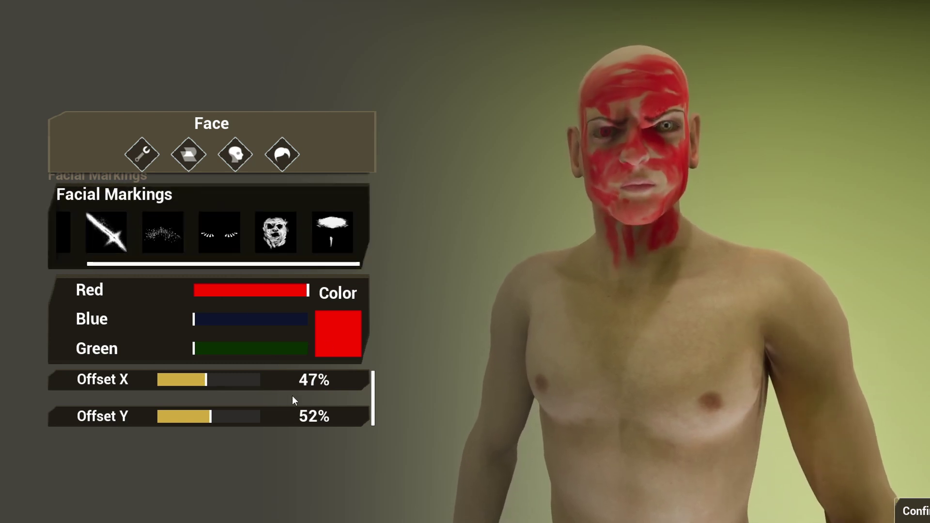
{"action": "left_click", "coordinate": [338, 232]}
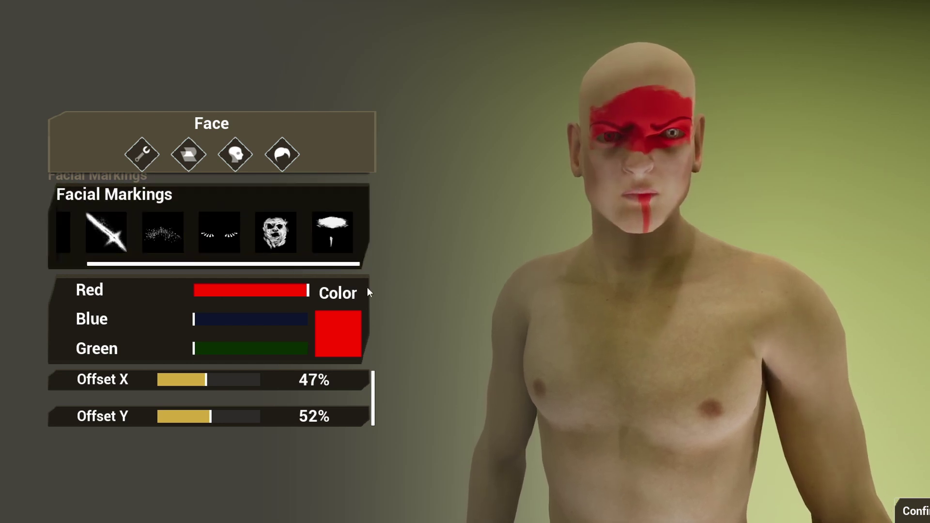
{"action": "left_click", "coordinate": [211, 380]}
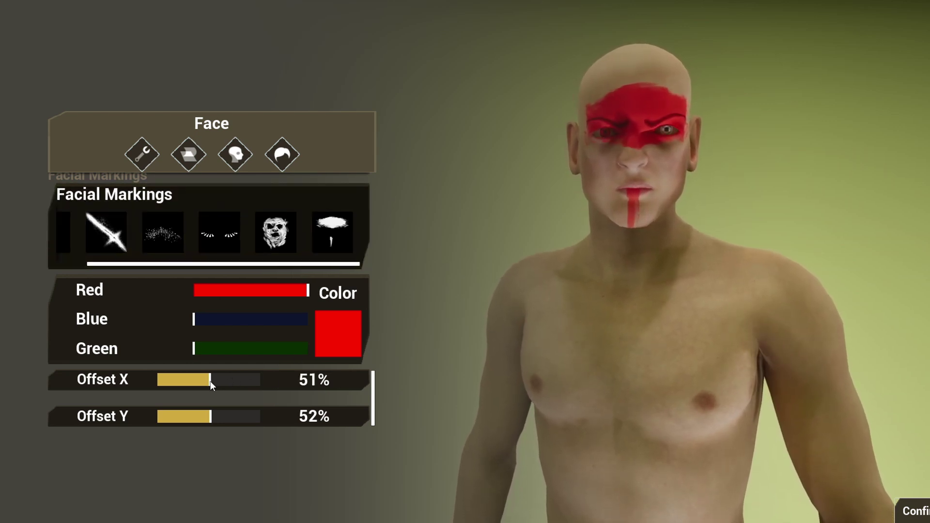
{"action": "scroll", "coordinate": [268, 310], "scroll_direction": "up", "scroll_amount": 1}
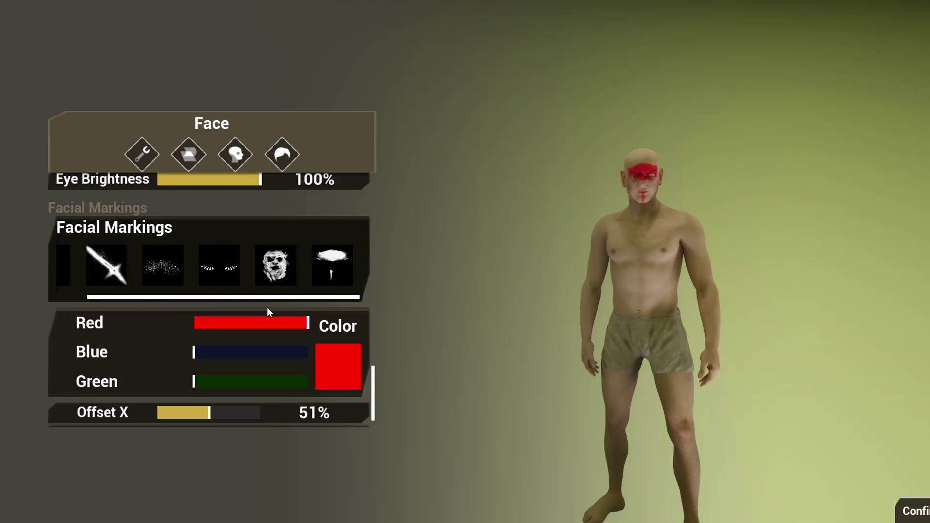
- Give the character the long shaggy hairstyle from the Hair panel and view it from behind
{"action": "left_click", "coordinate": [283, 153]}
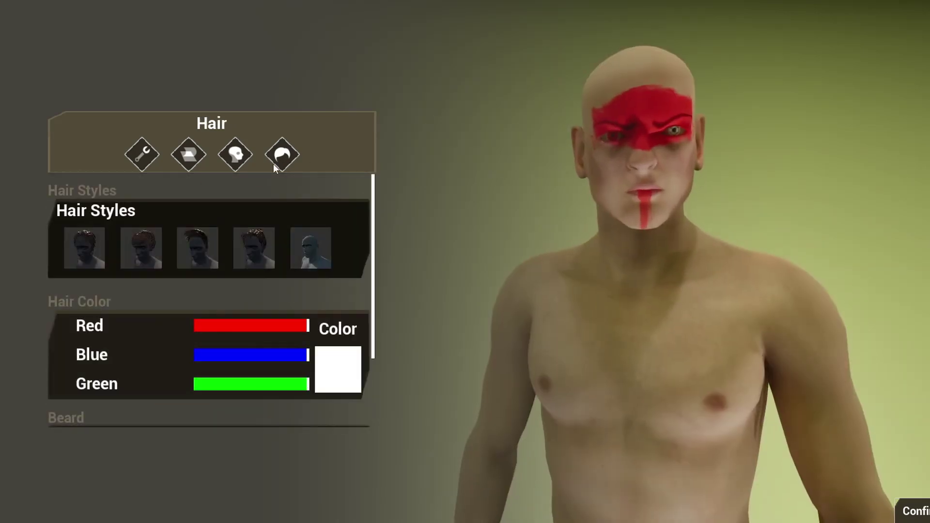
{"action": "left_click", "coordinate": [88, 249]}
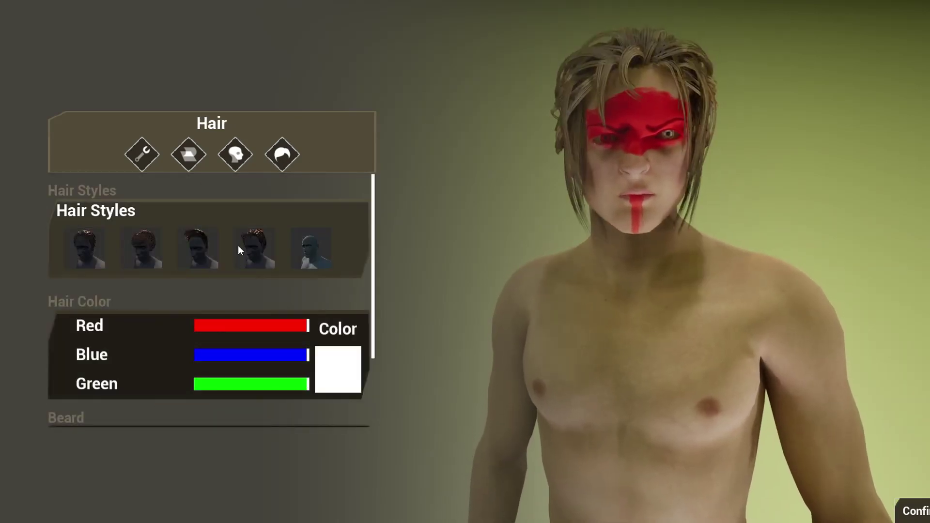
{"action": "left_click_drag", "start_coordinate": [807, 273], "coordinate": [872, 274]}
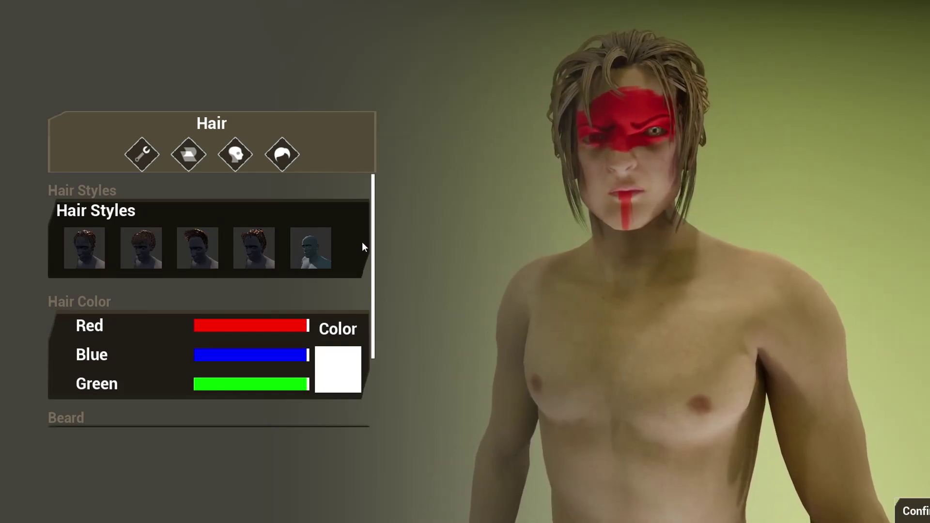
{"action": "left_click_drag", "start_coordinate": [277, 325], "coordinate": [367, 350]}
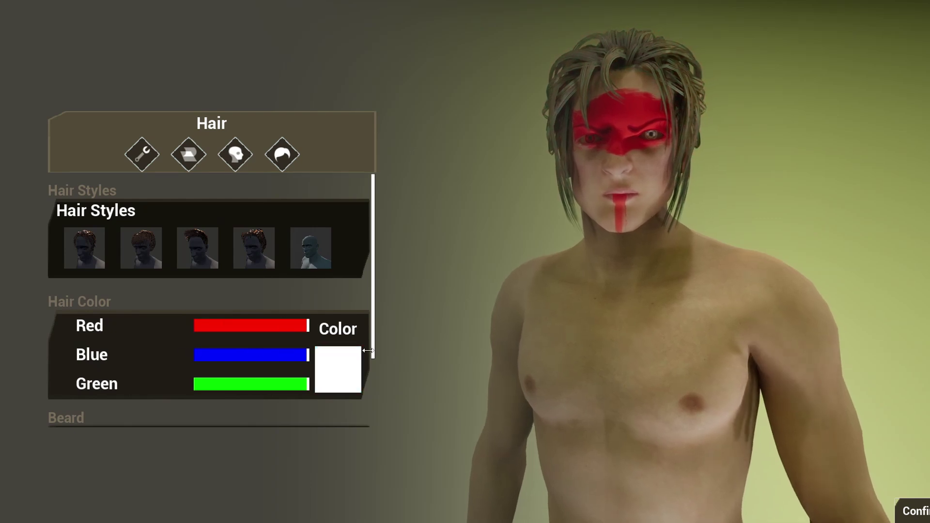
{"action": "scroll", "coordinate": [266, 298], "scroll_direction": "down", "scroll_amount": 2}
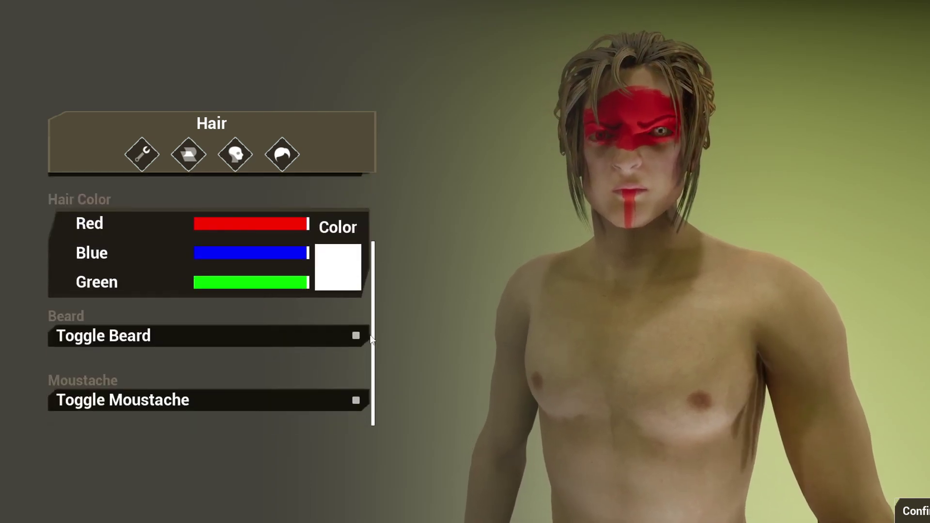
- Add a dark beard at 34% width and 46% depth, then return to the Create Character menu
{"action": "left_click", "coordinate": [355, 336]}
{"action": "mouse_move", "coordinate": [189, 380]}
{"action": "left_mouse_down"}
{"action": "mouse_move", "coordinate": [260, 373]}
{"action": "mouse_move", "coordinate": [193, 372]}
{"action": "left_mouse_up"}
{"action": "mouse_move", "coordinate": [209, 410]}
{"action": "left_mouse_down"}
{"action": "mouse_move", "coordinate": [280, 409]}
{"action": "mouse_move", "coordinate": [186, 409]}
{"action": "mouse_move", "coordinate": [205, 415]}
{"action": "left_mouse_up"}
{"action": "scroll", "coordinate": [242, 347], "scroll_direction": "down", "scroll_amount": 3}
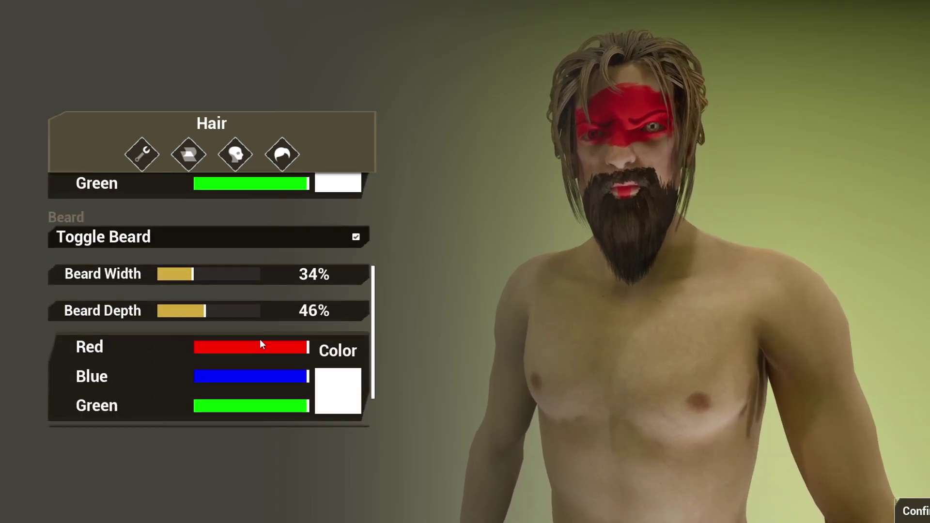
{"action": "scroll", "coordinate": [266, 326], "scroll_direction": "down", "scroll_amount": 1}
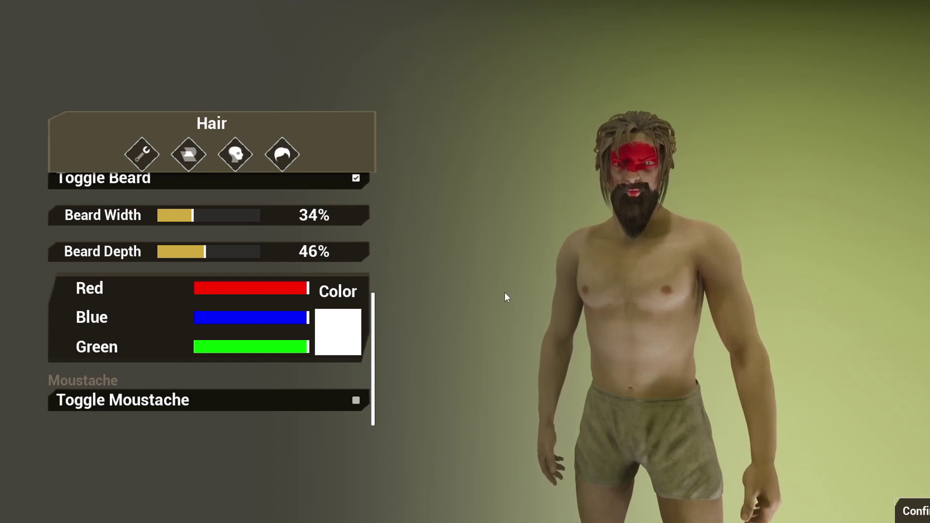
{"action": "mouse_move", "coordinate": [505, 293]}
{"action": "left_mouse_down"}
{"action": "mouse_move", "coordinate": [582, 293]}
{"action": "mouse_move", "coordinate": [506, 293]}
{"action": "left_mouse_up"}
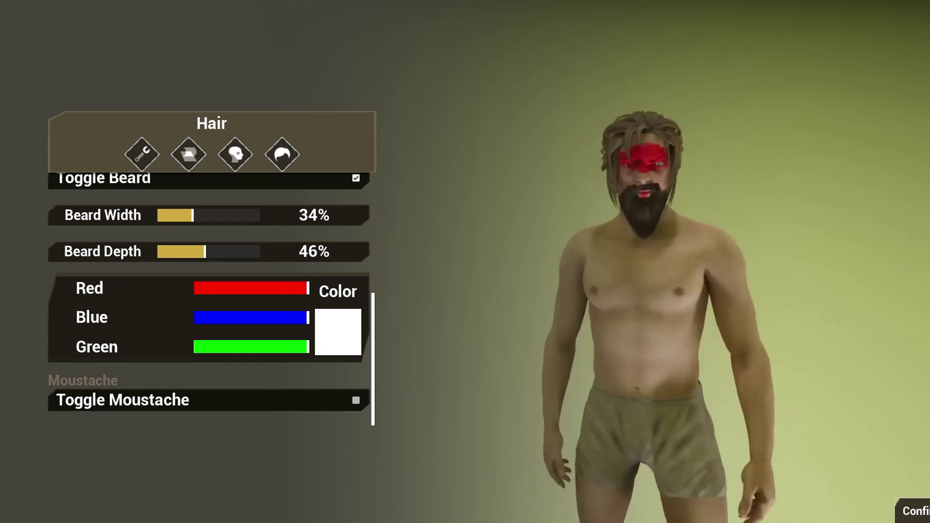
{"action": "left_click", "coordinate": [911, 511]}
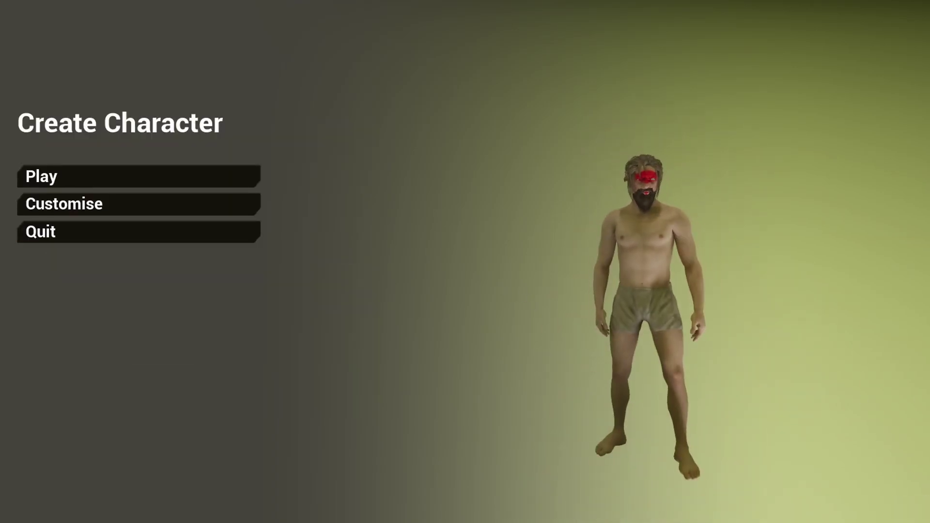
- Play the level and run the bearded character around with WASD, vaulting onto the tall block
{"action": "left_click", "coordinate": [116, 174]}
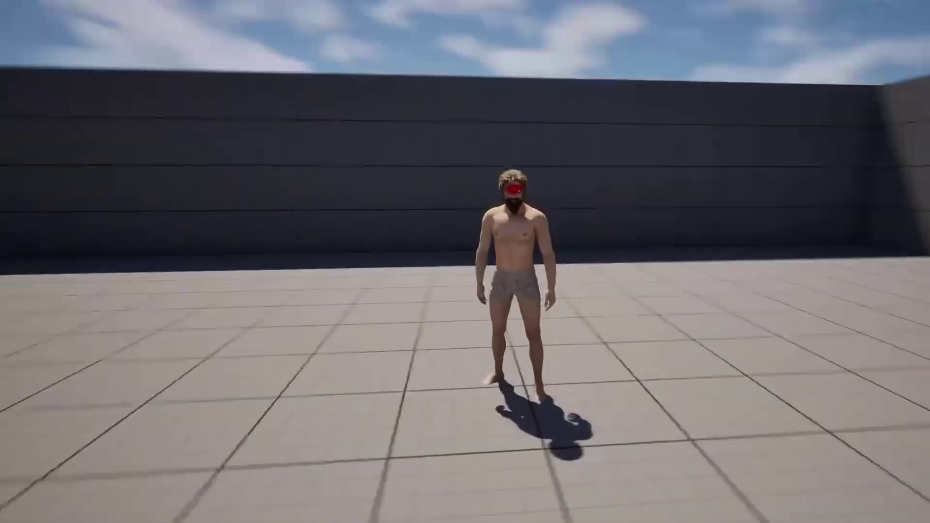
{"action": "key", "text": "s"}
{"action": "key", "text": "d"}
{"action": "key", "text": "w"}
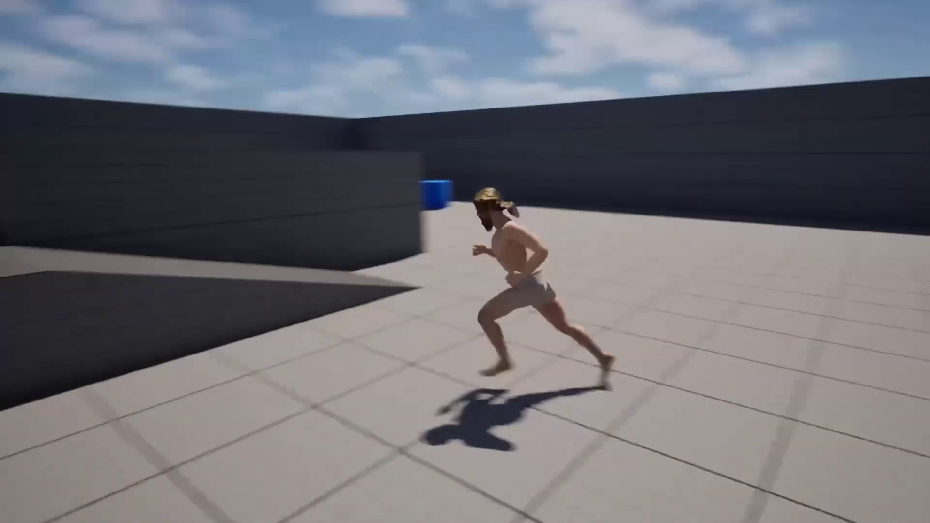
{"action": "key", "text": "space"}
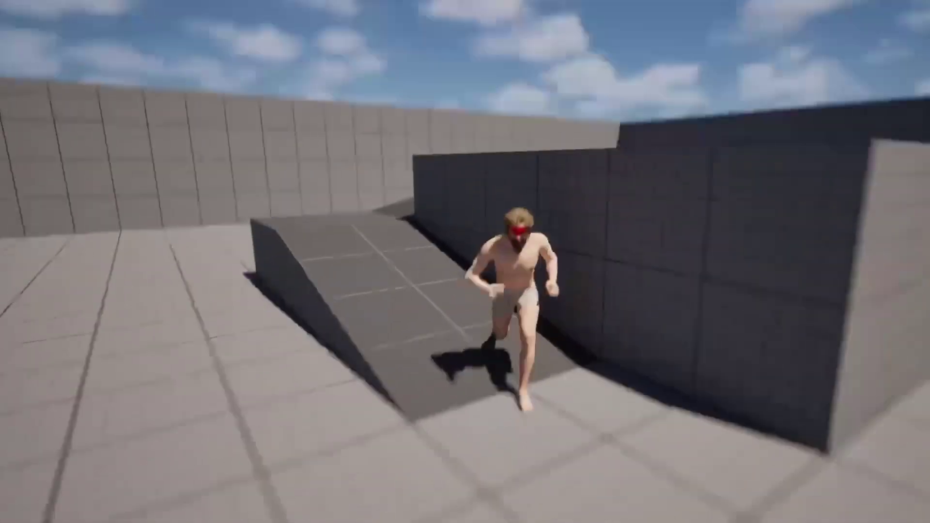
{"action": "key", "text": "s"}
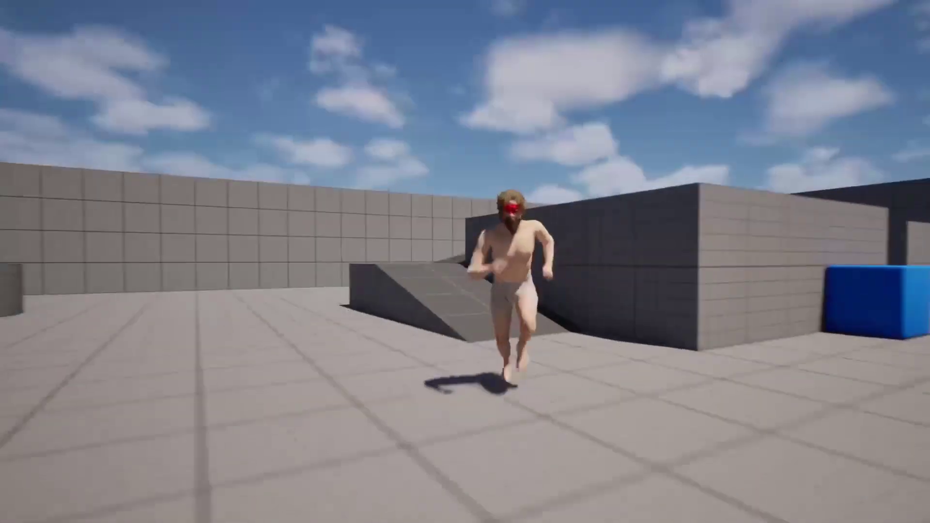
{"action": "key", "text": "w"}
{"action": "key", "text": "d"}
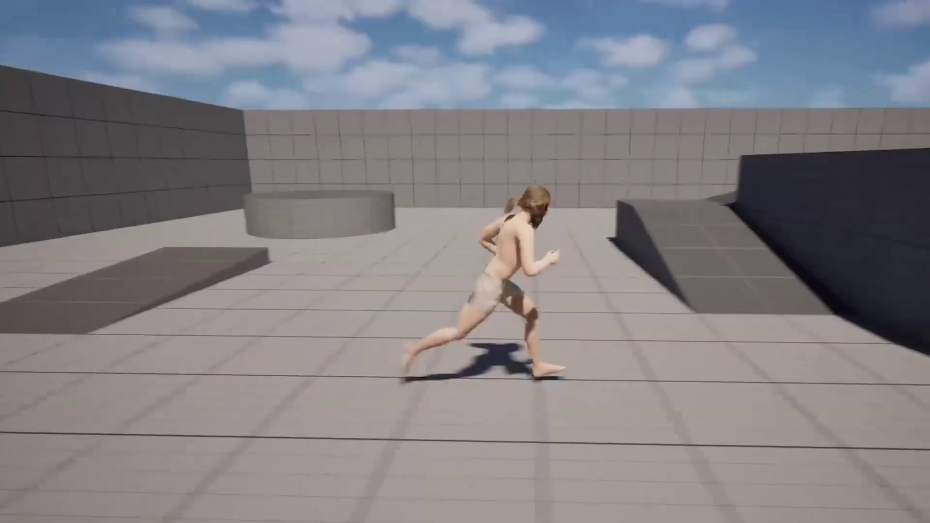
{"action": "key", "text": "s"}
{"action": "key", "text": "a"}
{"action": "key", "text": "a"}
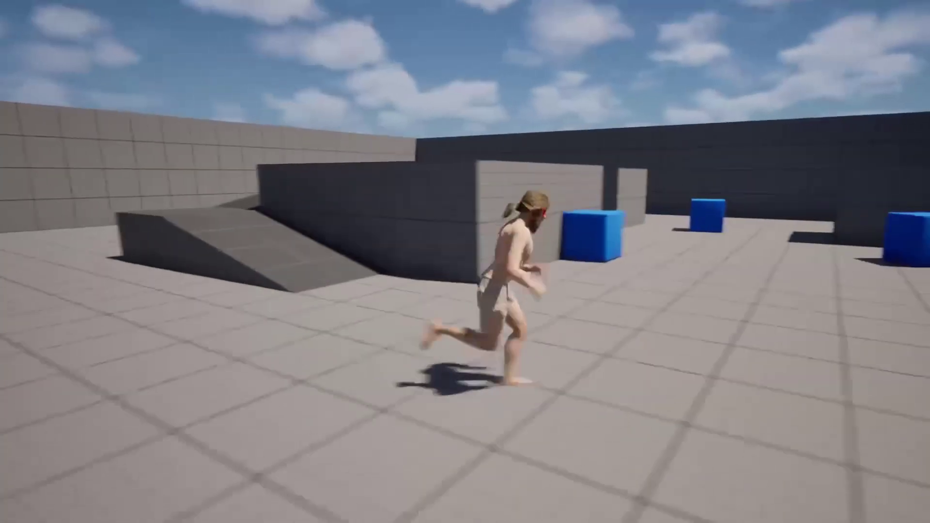
{"action": "key", "text": "s"}
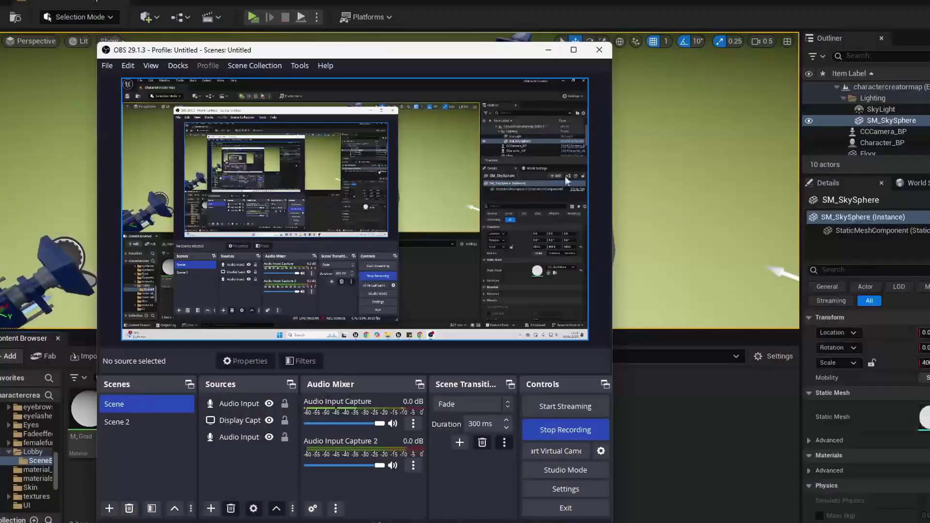
- Relaunch the character creator level, enter Customise and switch the character to female
{"action": "left_click", "coordinate": [647, 382]}
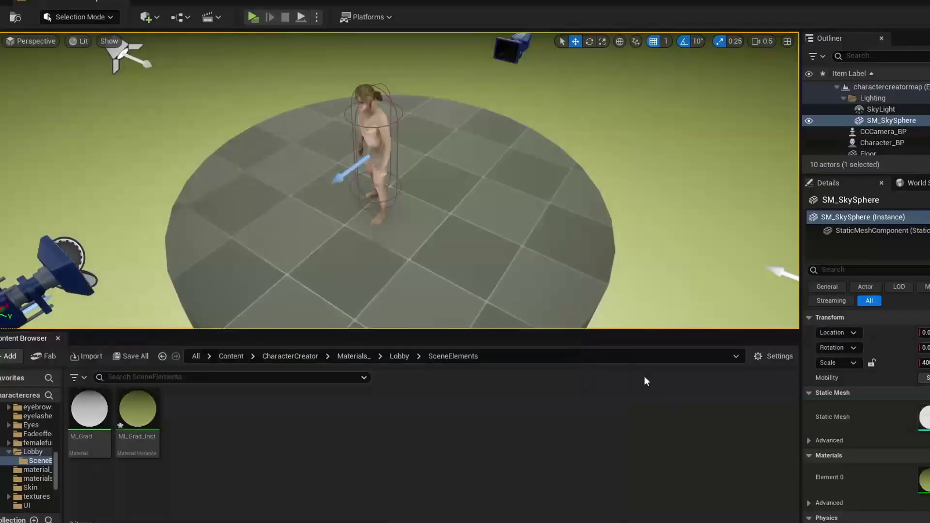
{"action": "left_click", "coordinate": [257, 17]}
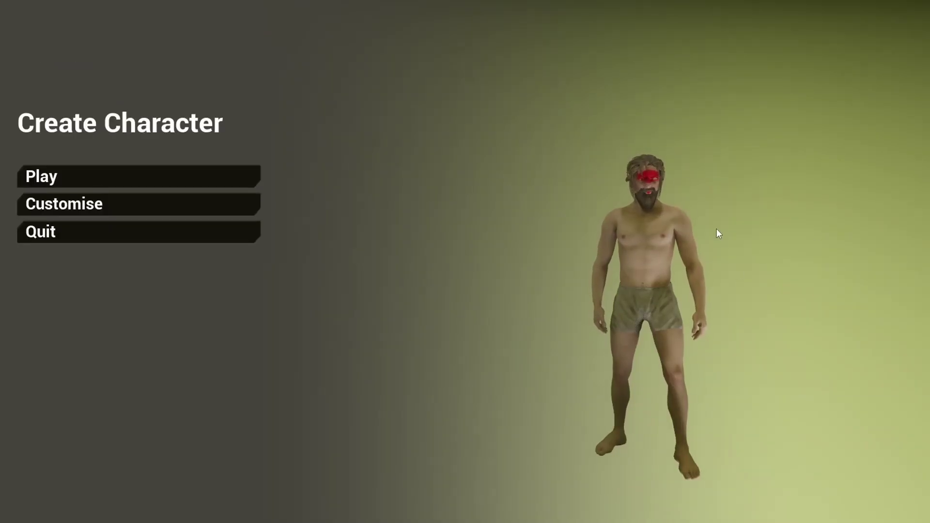
{"action": "left_click", "coordinate": [170, 204]}
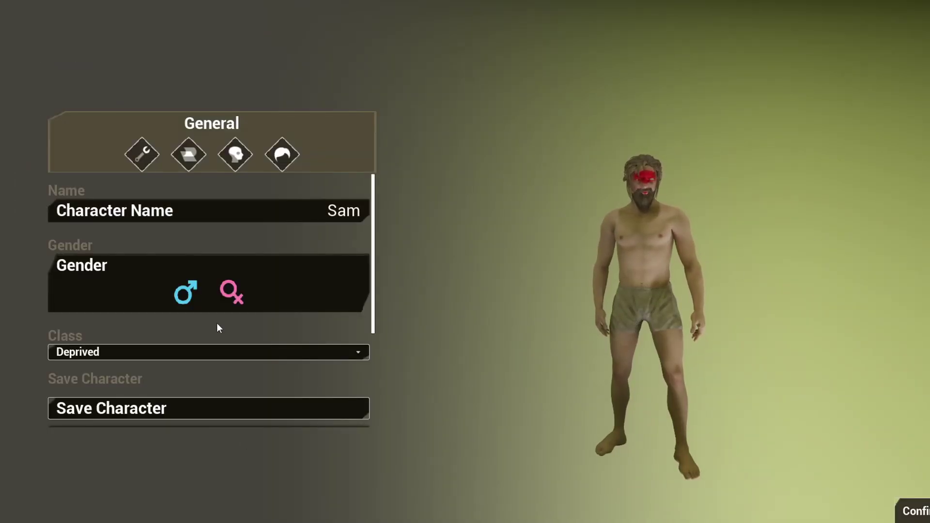
{"action": "left_click", "coordinate": [231, 292]}
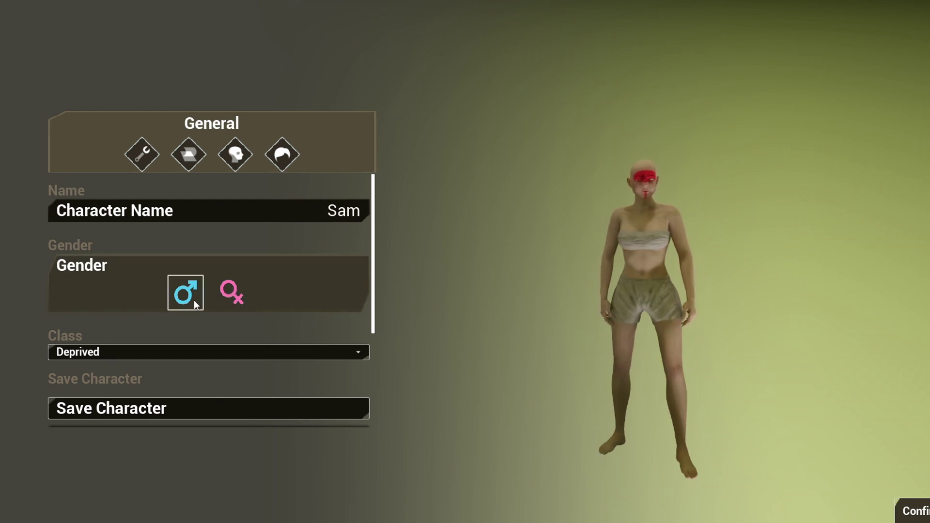
- In Build, set Head to 100% and lower Skin Red to turn the skin green
{"action": "left_click", "coordinate": [187, 159]}
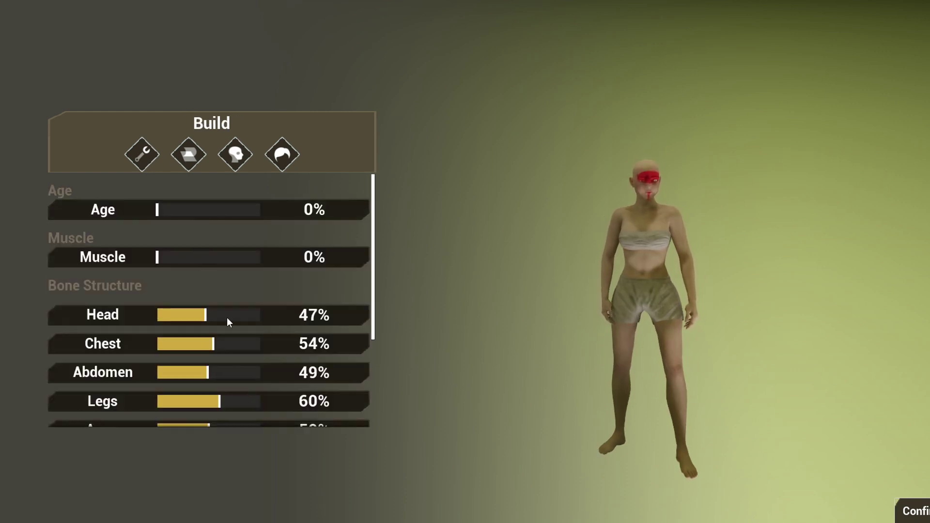
{"action": "left_click_drag", "start_coordinate": [213, 314], "coordinate": [445, 353]}
{"action": "scroll", "coordinate": [231, 385], "scroll_direction": "down", "scroll_amount": 3}
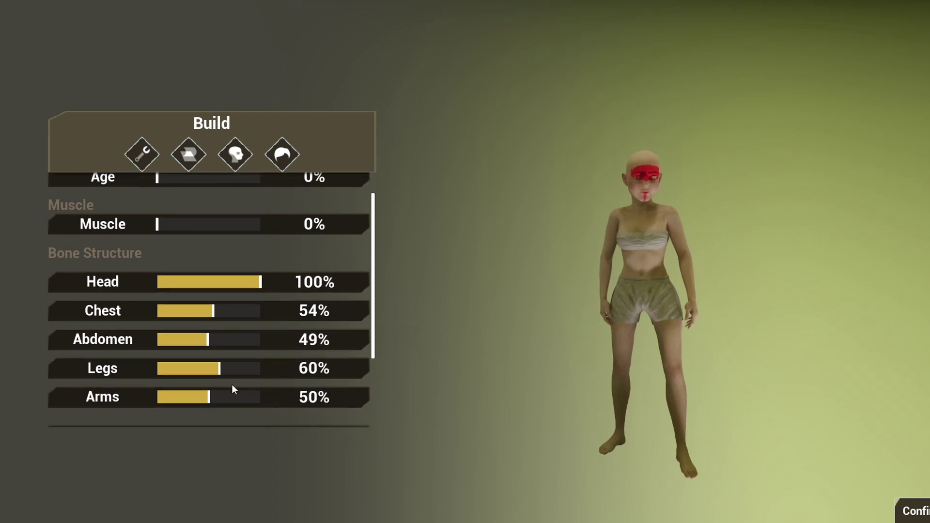
{"action": "left_click_drag", "start_coordinate": [282, 357], "coordinate": [255, 352]}
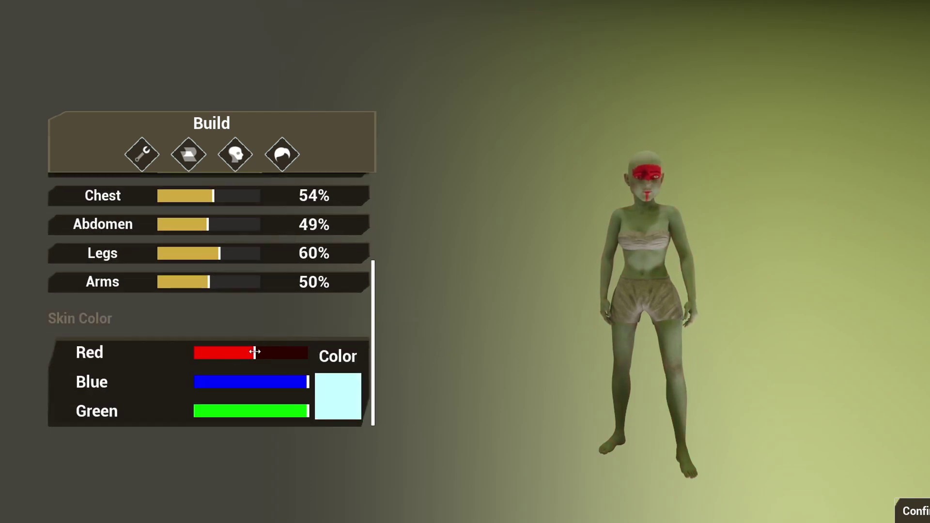
- In Face, set Ear Angle to 38% and make the right eye colour white with full Blue and Green
{"action": "left_click", "coordinate": [226, 146]}
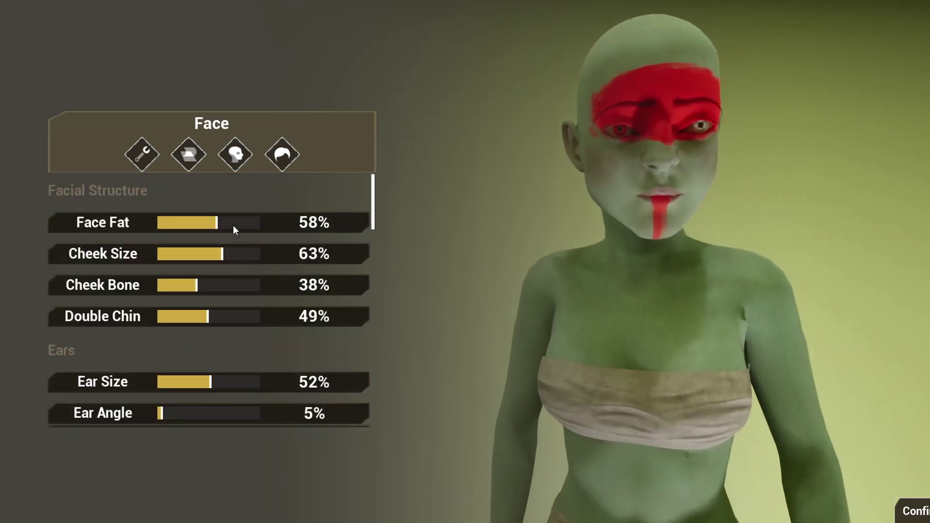
{"action": "scroll", "coordinate": [233, 262], "scroll_direction": "down", "scroll_amount": 3}
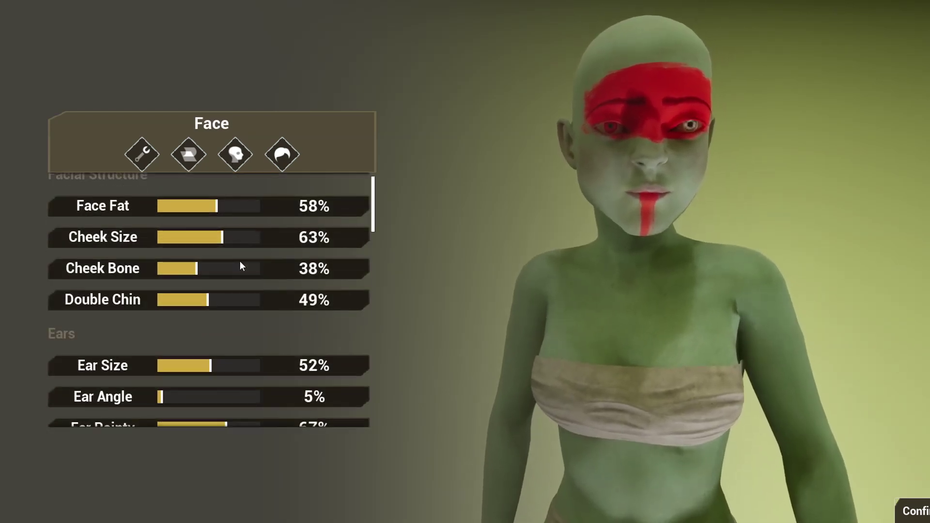
{"action": "left_click_drag", "start_coordinate": [173, 283], "coordinate": [198, 282]}
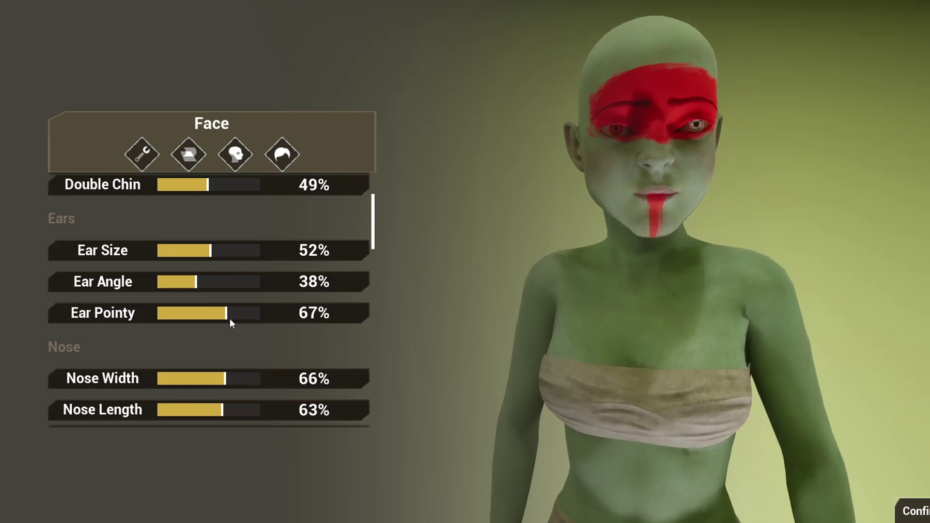
{"action": "scroll", "coordinate": [230, 320], "scroll_direction": "down", "scroll_amount": 3}
{"action": "scroll", "coordinate": [228, 319], "scroll_direction": "down", "scroll_amount": 14}
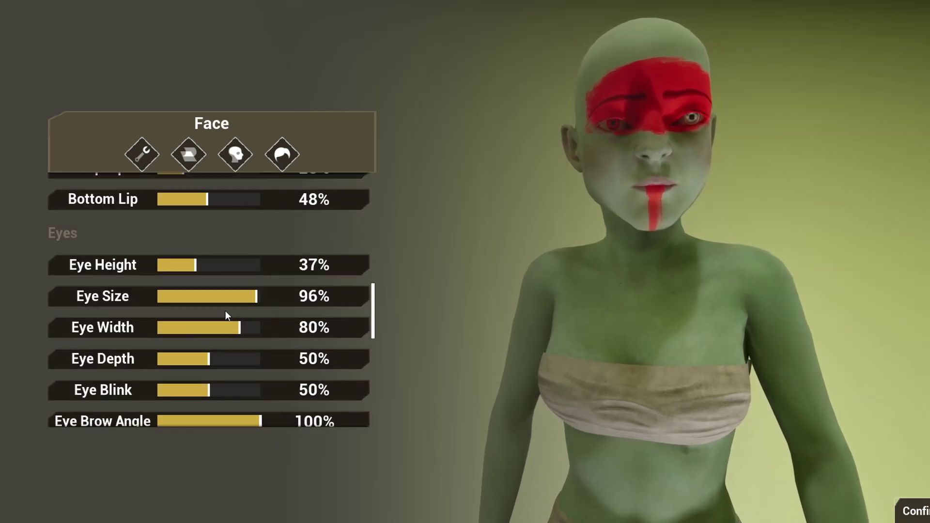
{"action": "left_click_drag", "start_coordinate": [234, 271], "coordinate": [320, 272]}
{"action": "left_click_drag", "start_coordinate": [284, 296], "coordinate": [489, 314]}
{"action": "scroll", "coordinate": [234, 320], "scroll_direction": "up", "scroll_amount": 4}
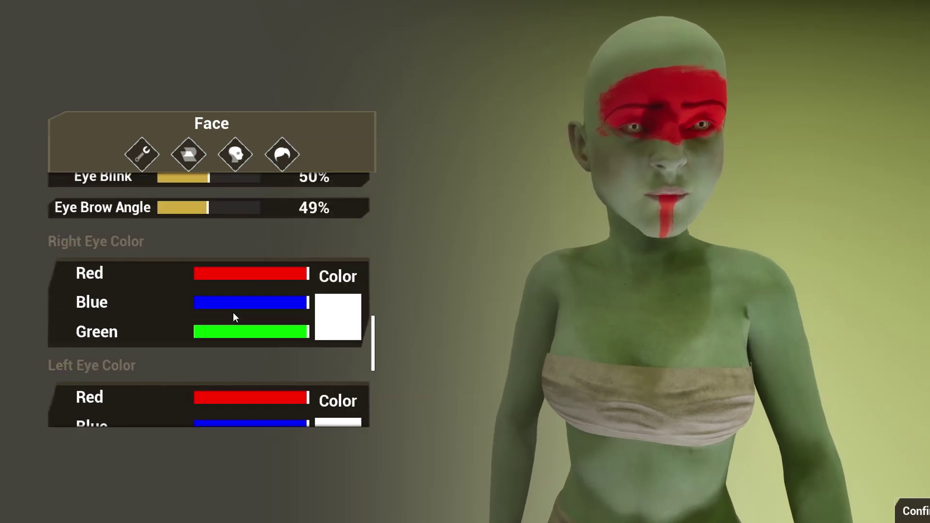
{"action": "left_click", "coordinate": [292, 159]}
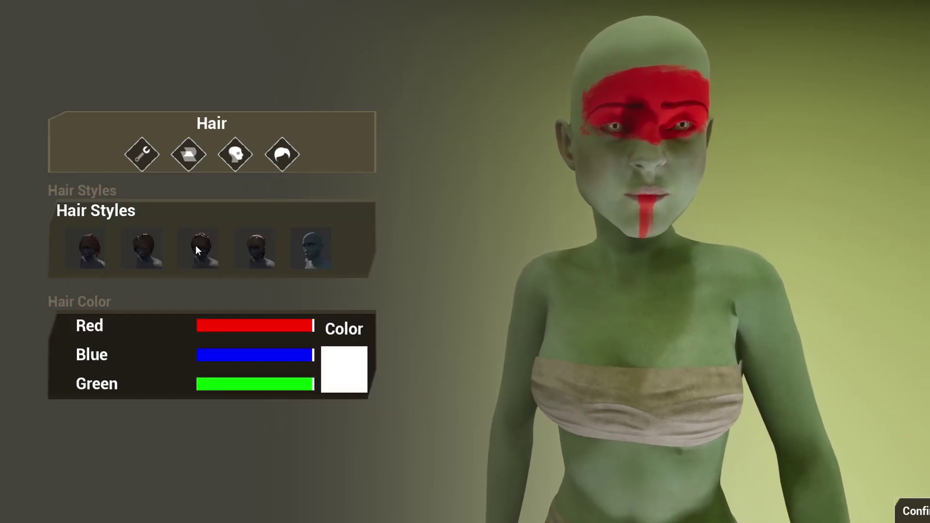
- Choose the third, short hairstyle, set Class to Knight, rename the character Hannah, and save it
{"action": "left_click", "coordinate": [196, 245]}
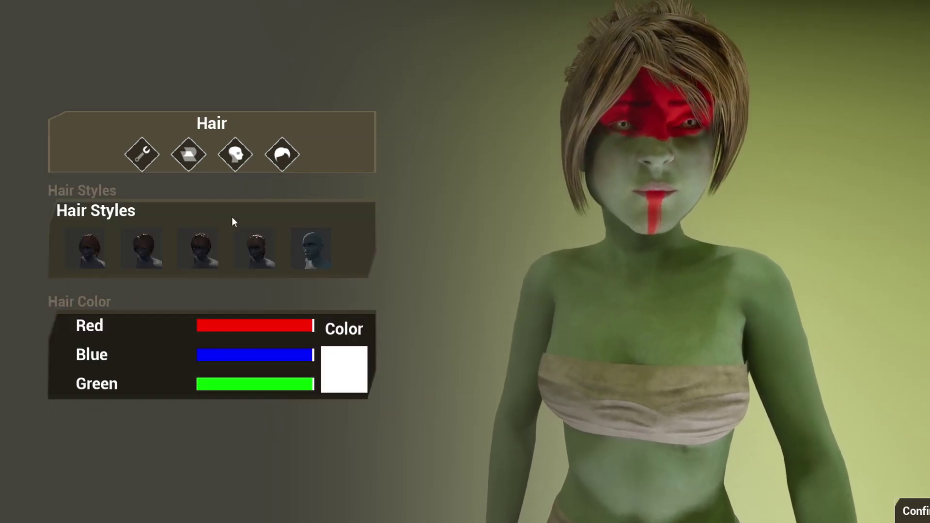
{"action": "left_click", "coordinate": [141, 155]}
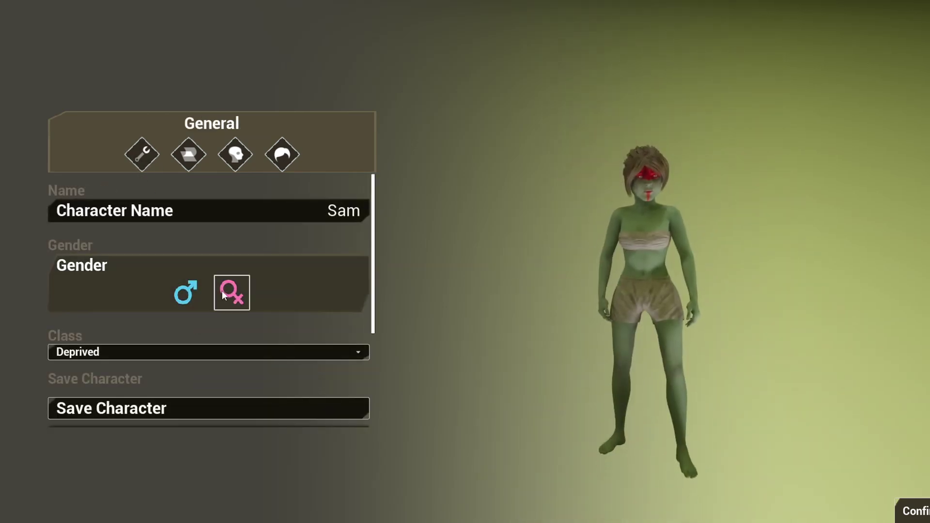
{"action": "left_click", "coordinate": [153, 350]}
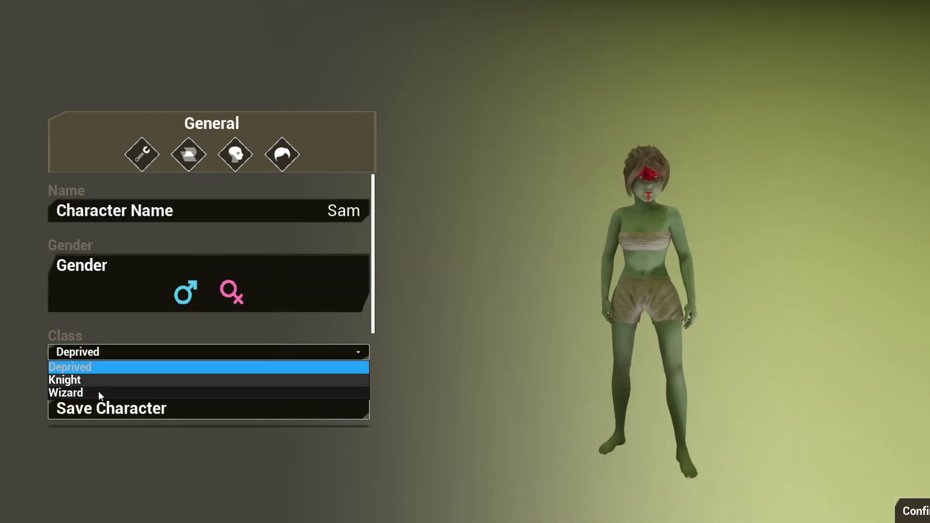
{"action": "left_click", "coordinate": [98, 383]}
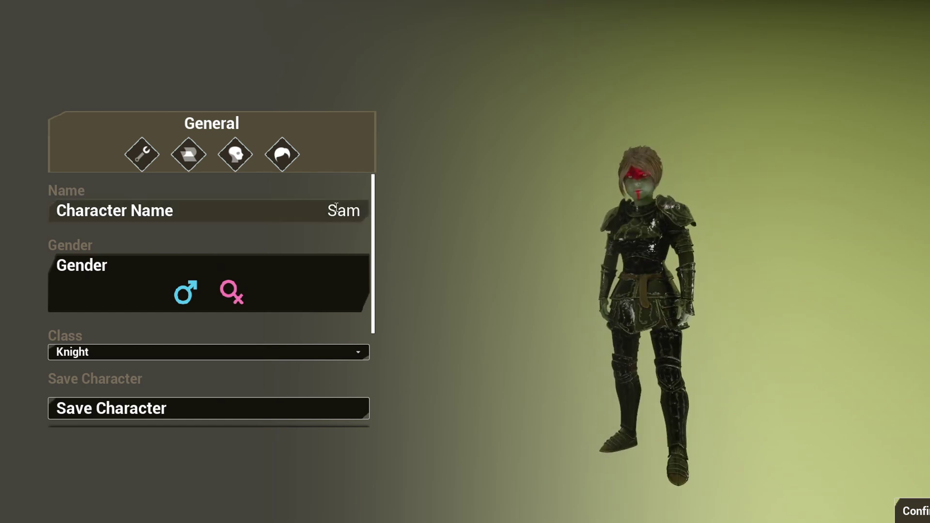
{"action": "left_click_drag", "start_coordinate": [401, 207], "coordinate": [401, 208]}
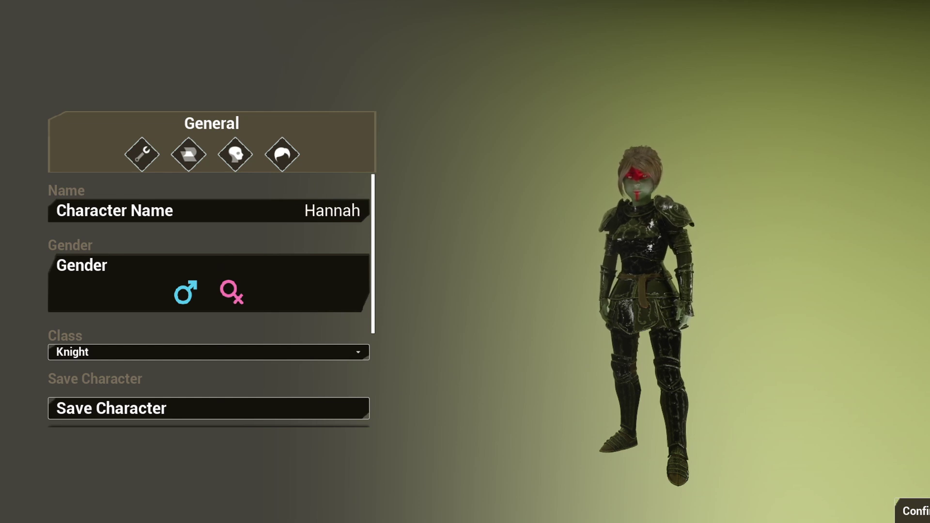
{"action": "left_click", "coordinate": [108, 410]}
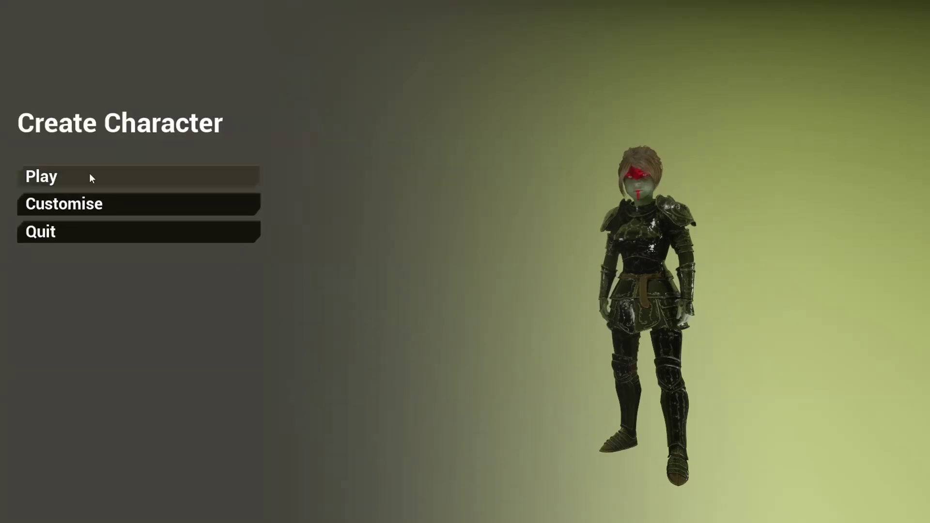
- Play the level and run the armoured knight forward and back with W and S
{"action": "left_click", "coordinate": [89, 173]}
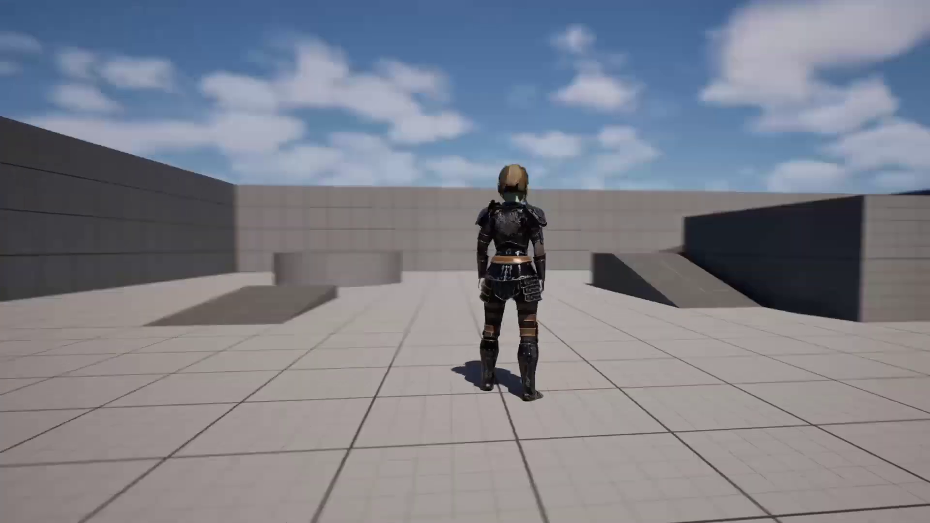
{"action": "key", "text": "w"}
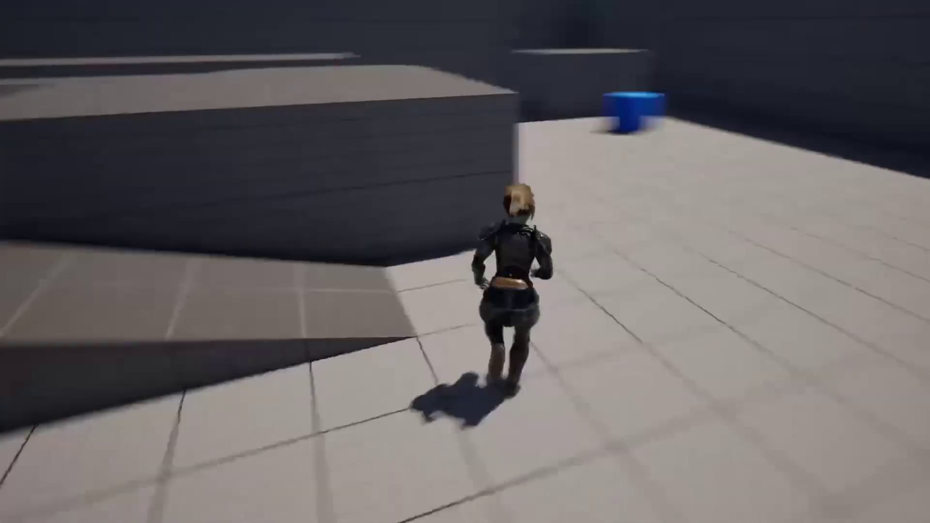
{"action": "key", "text": "s"}
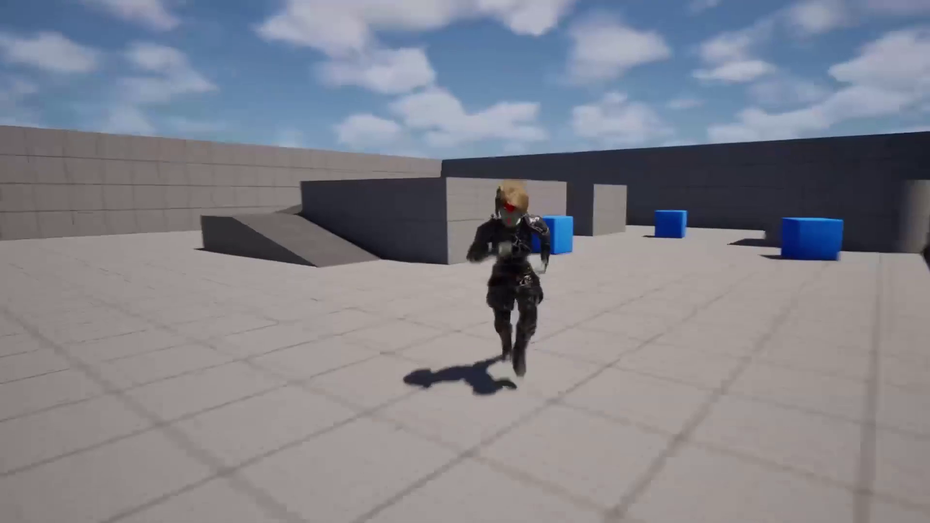
{"action": "key", "text": "w"}
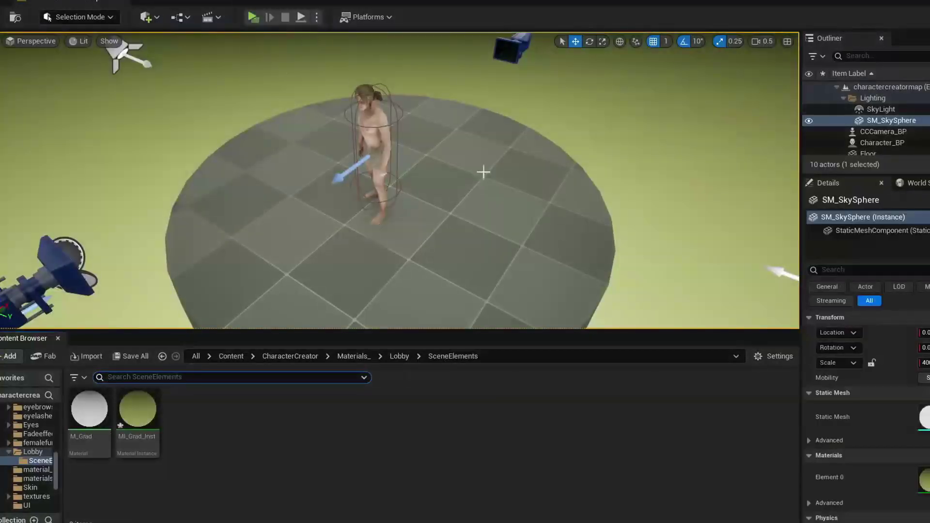
- Relaunch the game from the toolbar's Play button to reach the Create Character menu
{"action": "left_click", "coordinate": [253, 18]}
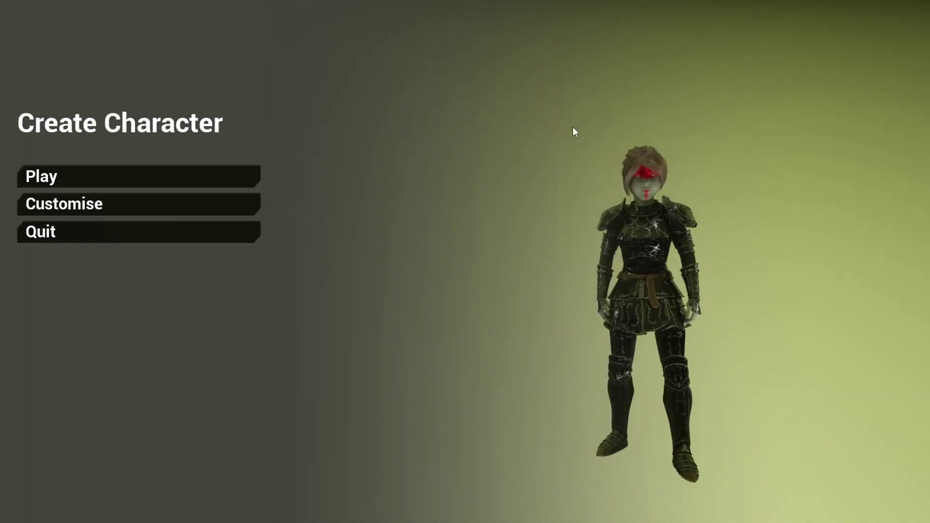